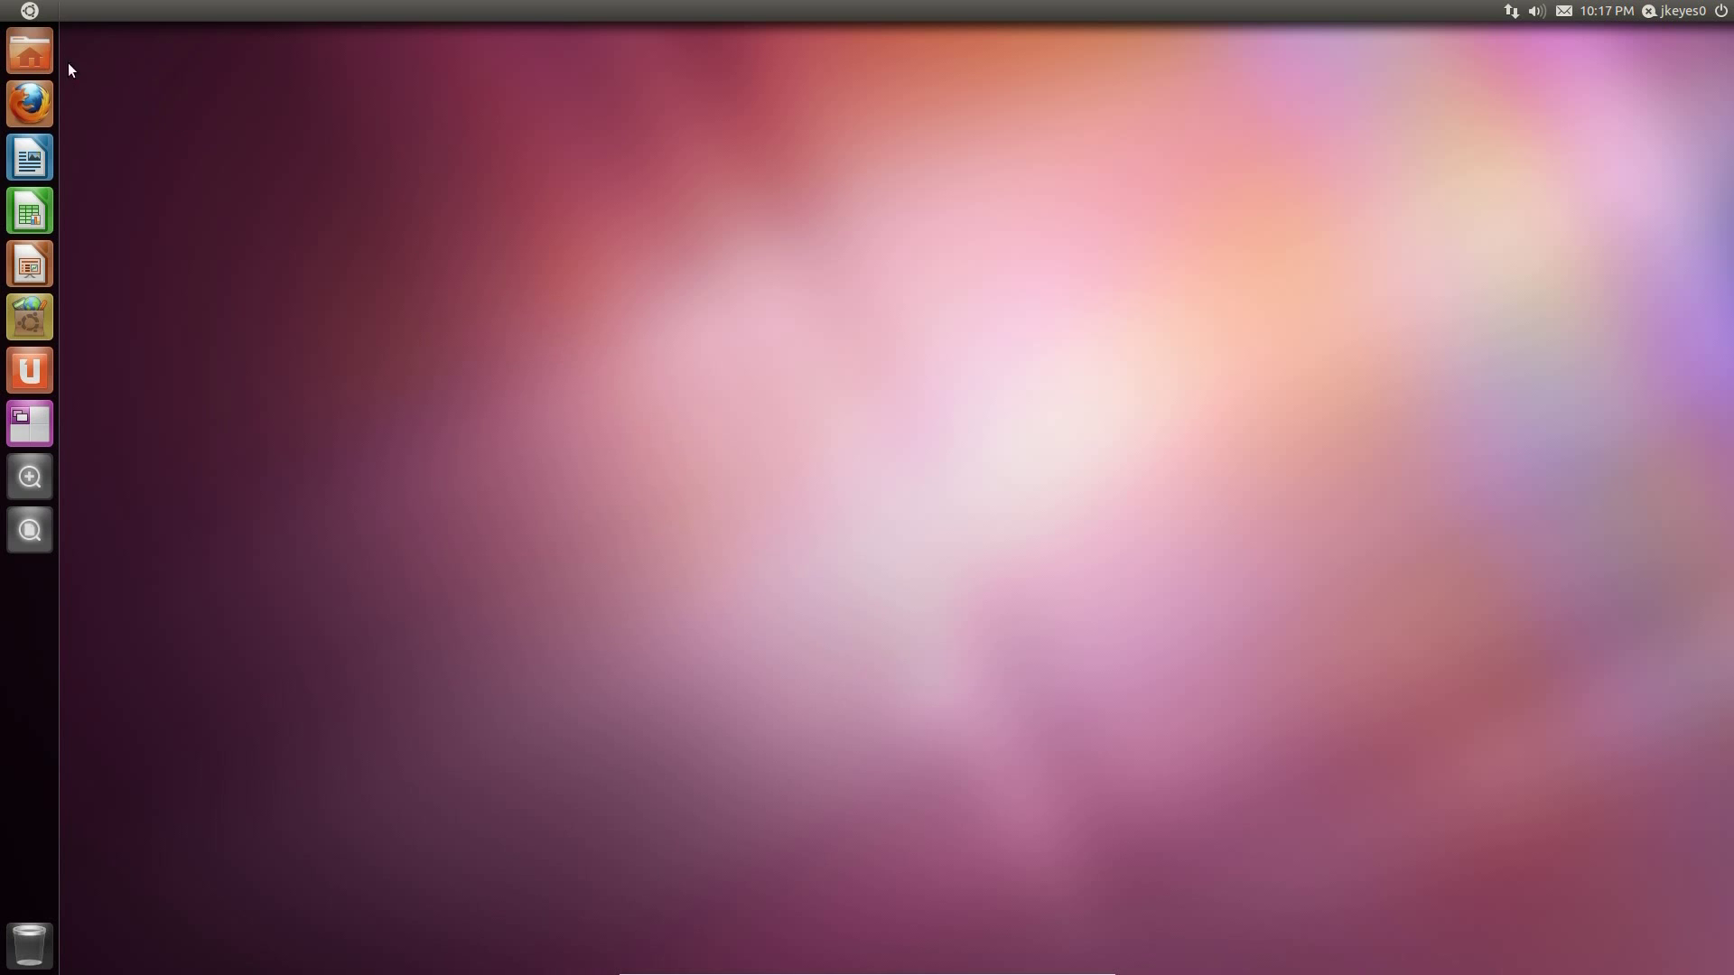
- Open the home folder and browse from the file system root into lib
click(29, 52)
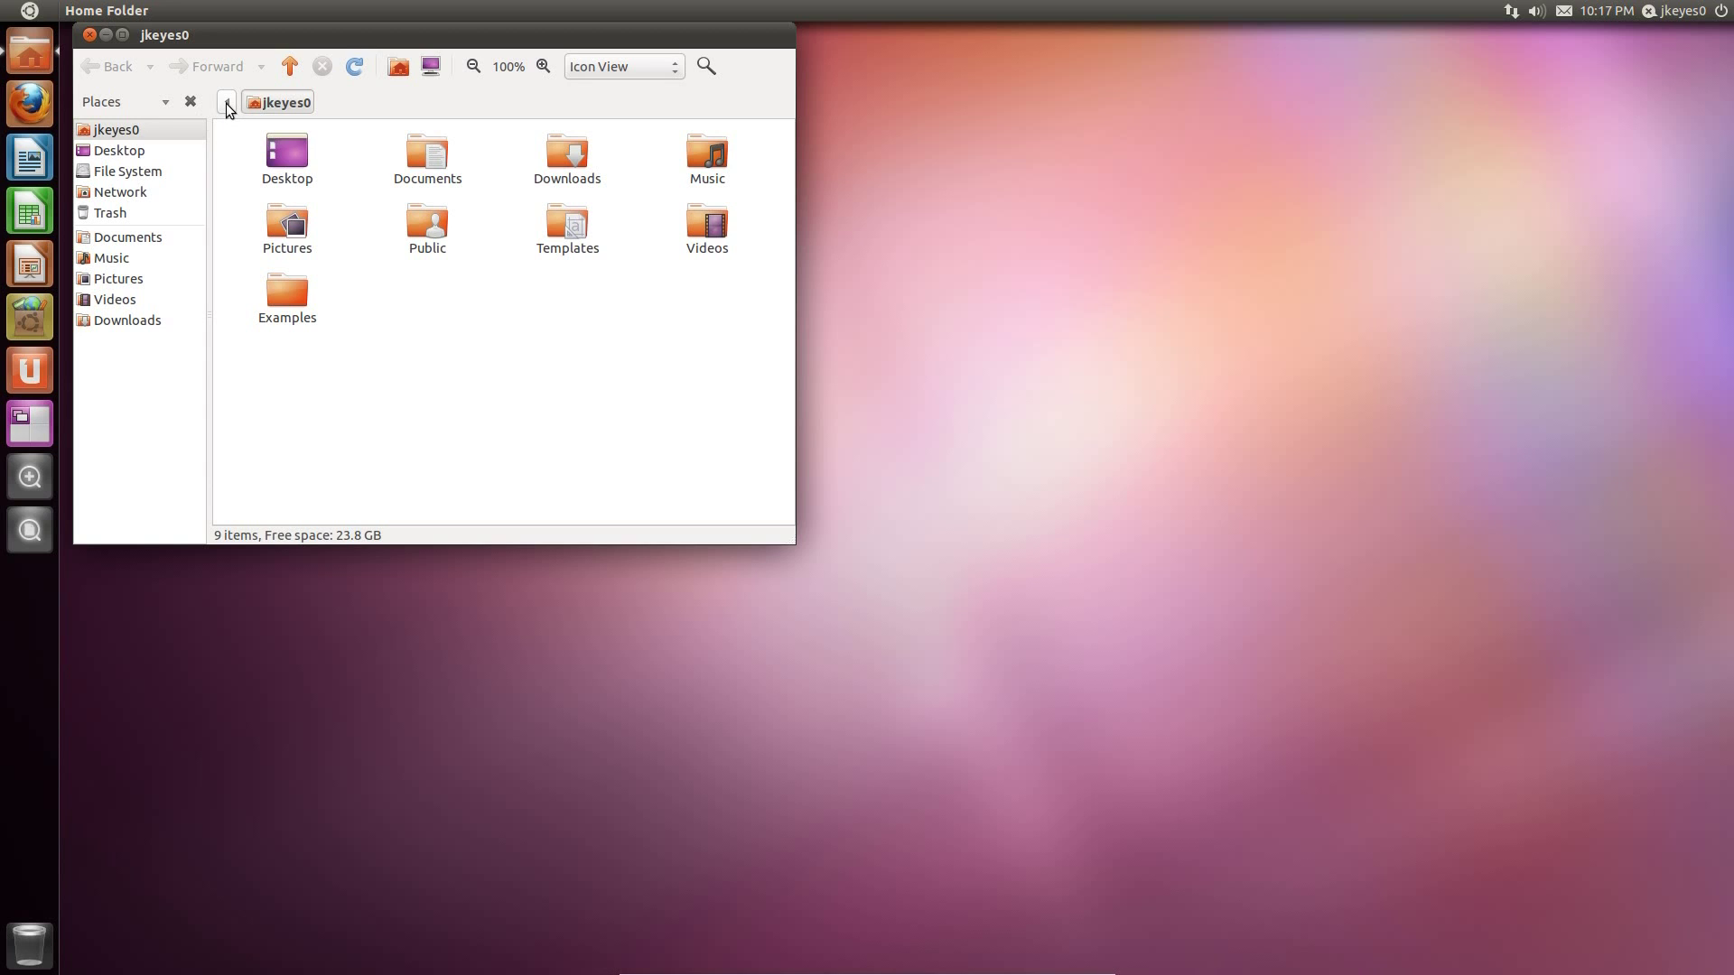
click(228, 105)
click(229, 106)
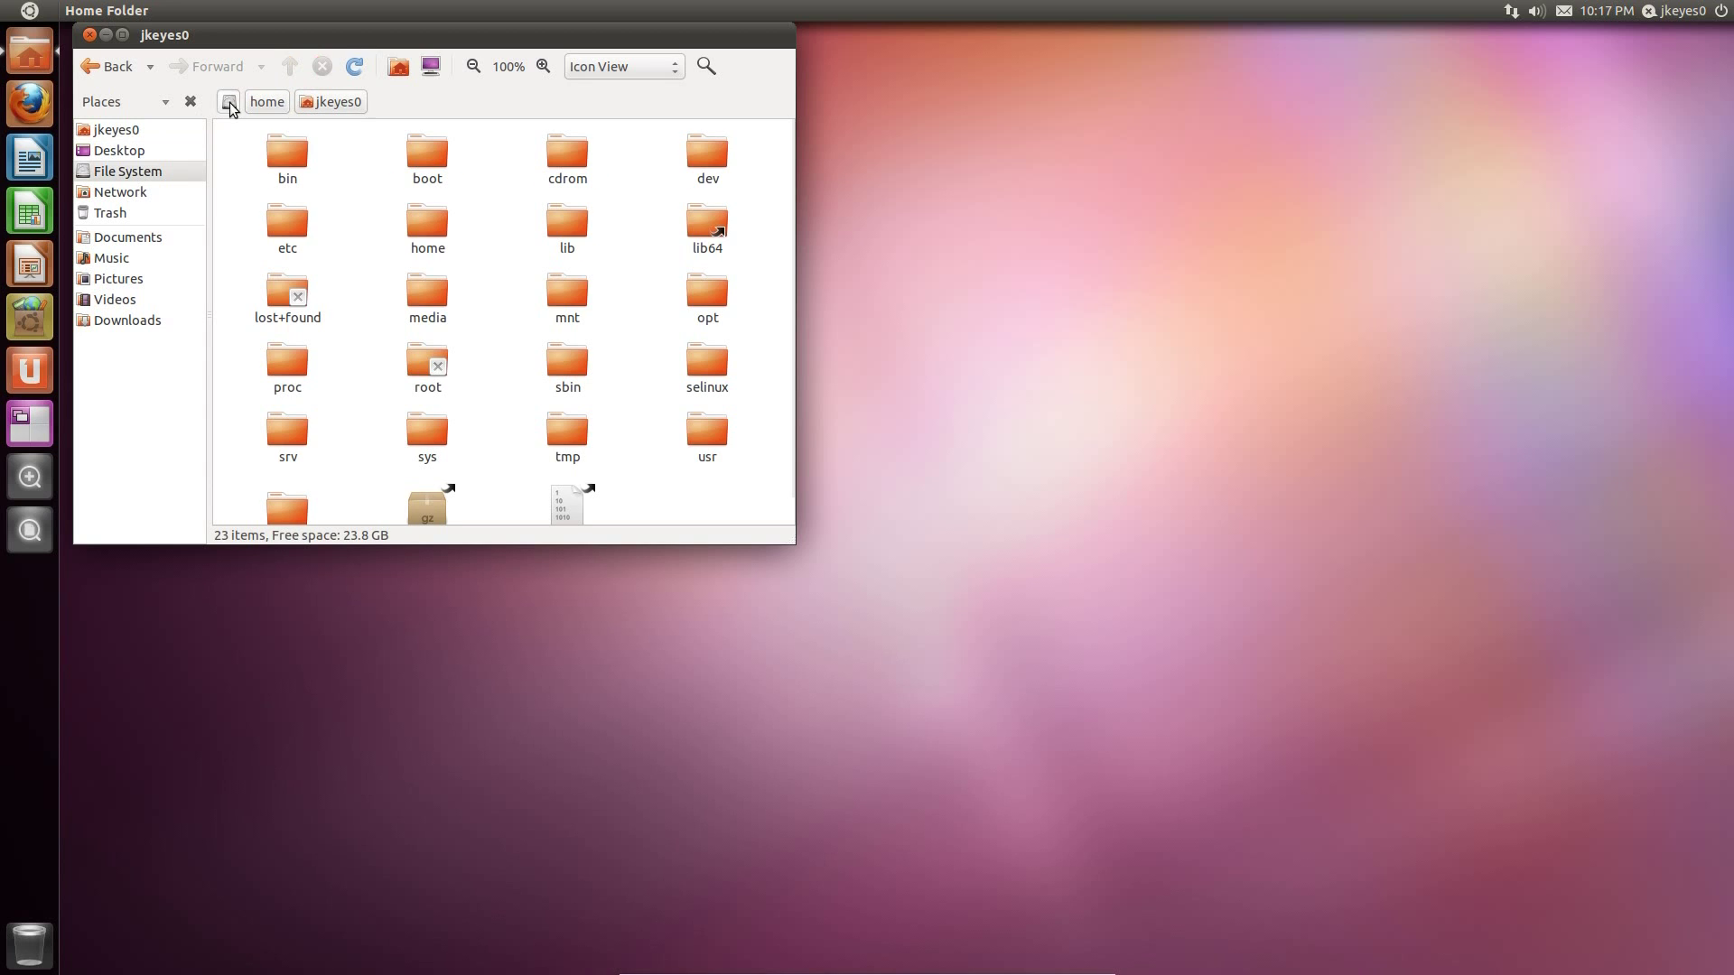
double_click(576, 220)
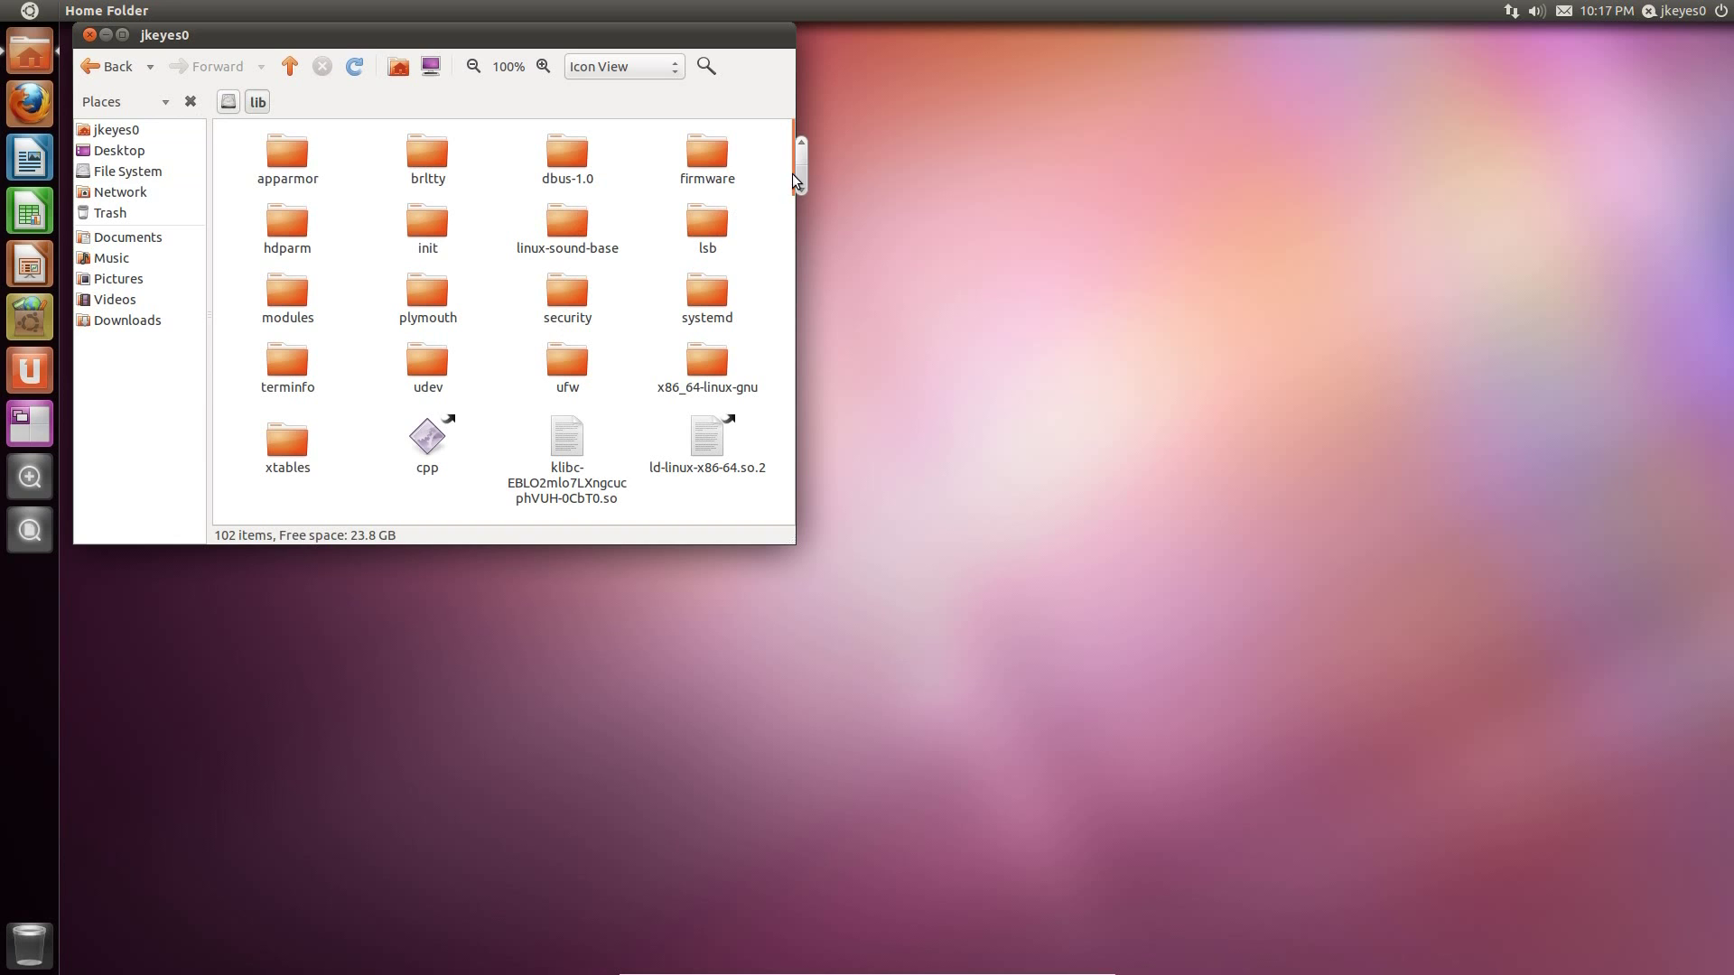
- Scroll through the lib folder's 102 items with the scrollbar
click(804, 182)
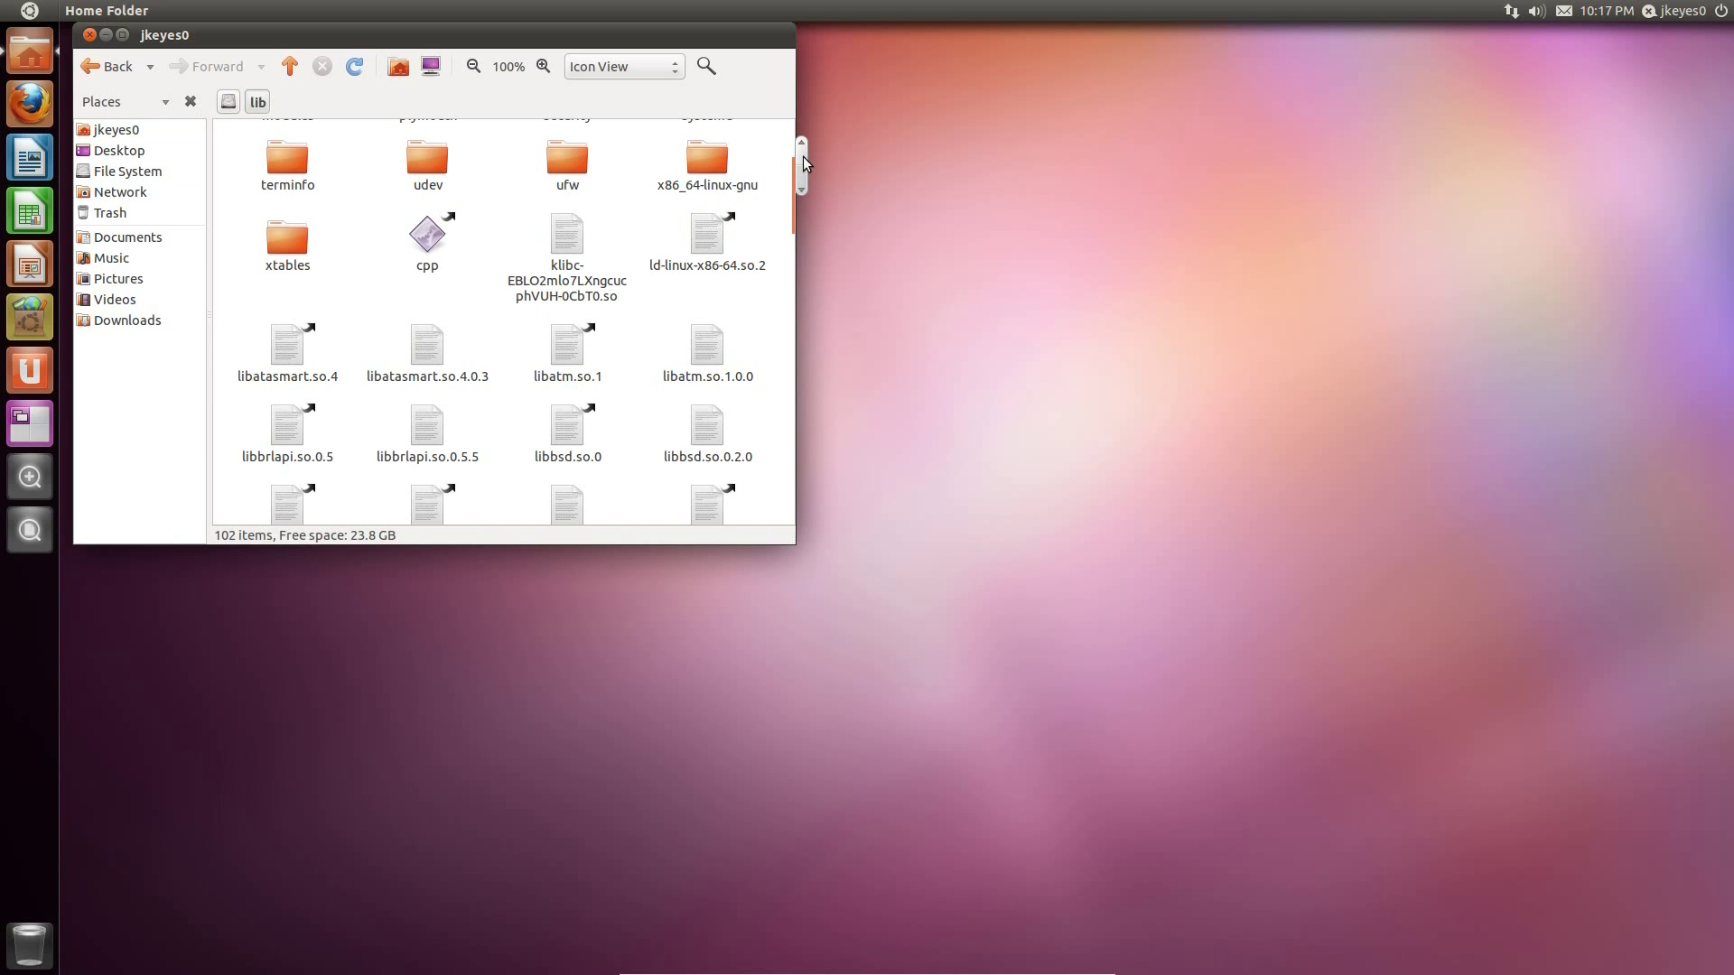
click(804, 155)
click(804, 175)
click(804, 145)
mouse_move(804, 145)
mouse_down()
mouse_move(809, 300)
mouse_move(806, 134)
mouse_up()
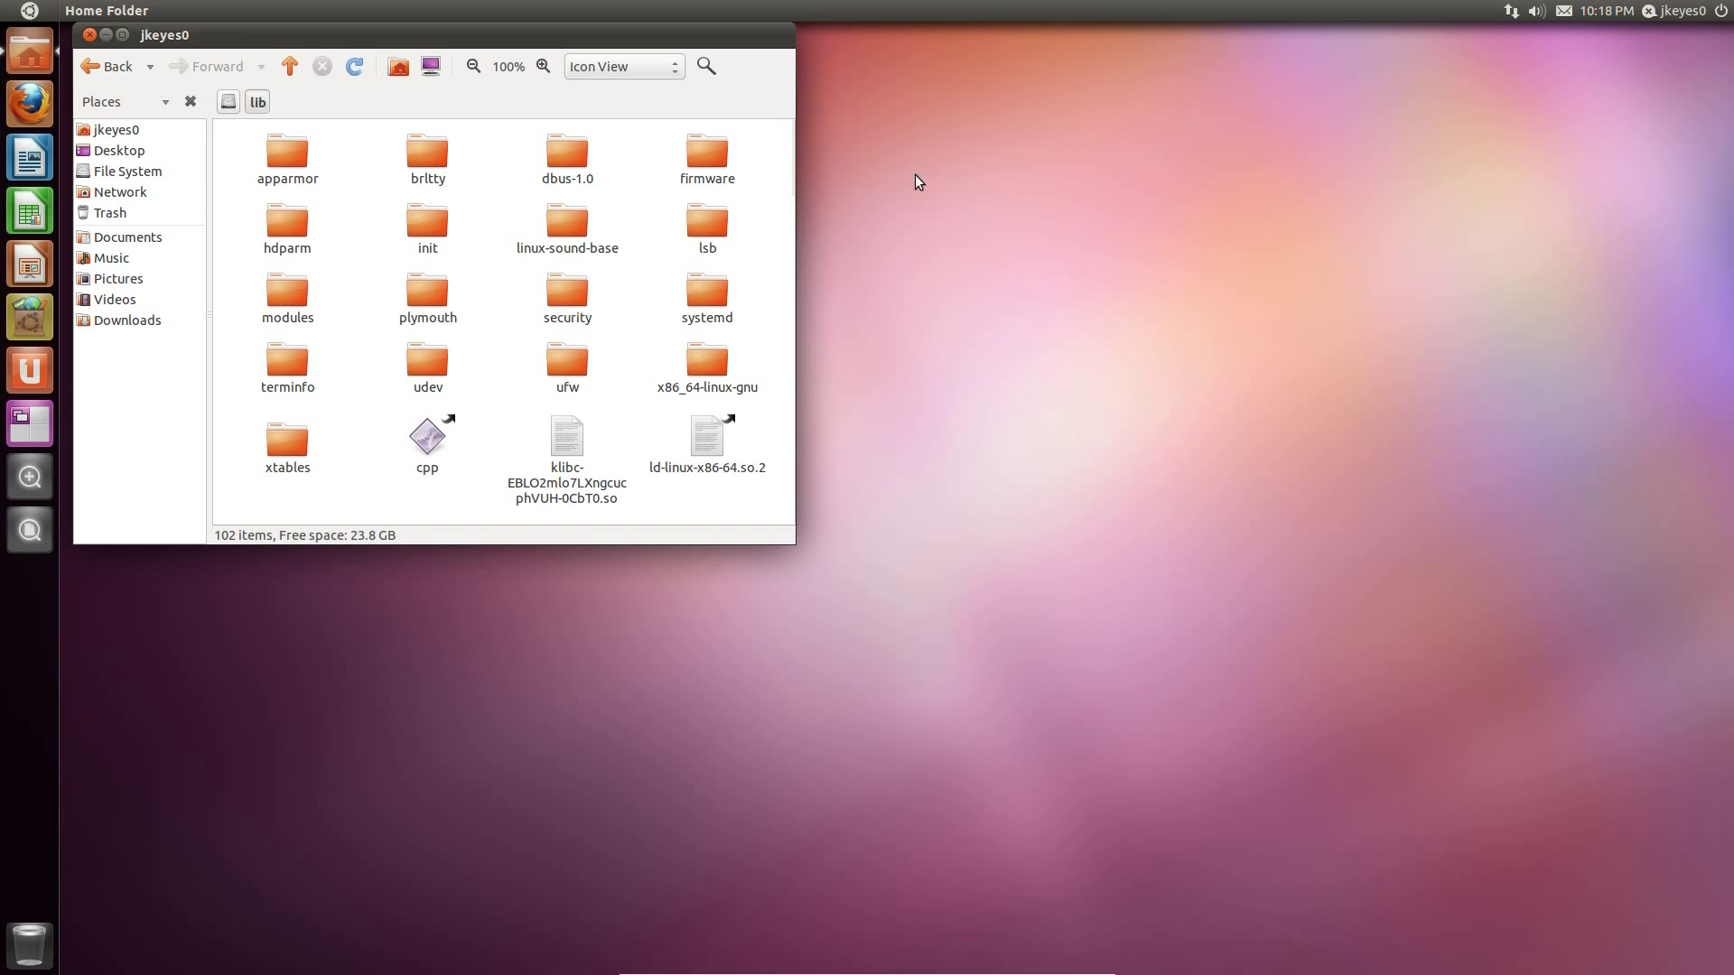
- Close the file manager window, then open and close the Dash
click(90, 34)
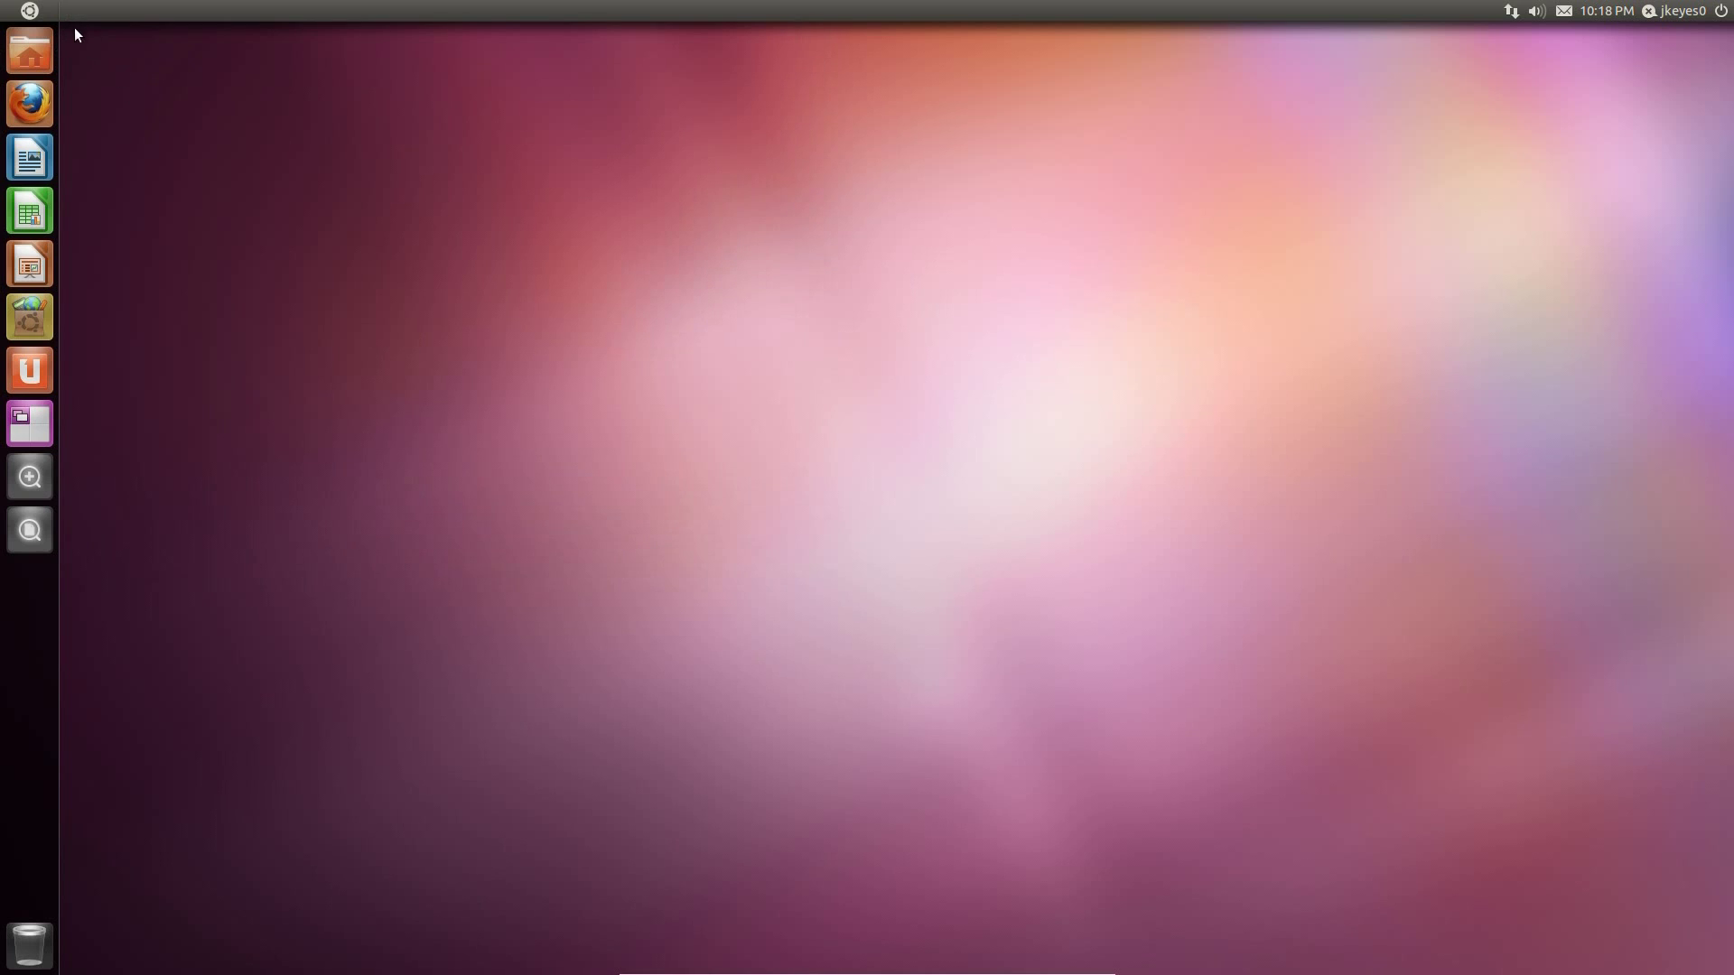
click(31, 11)
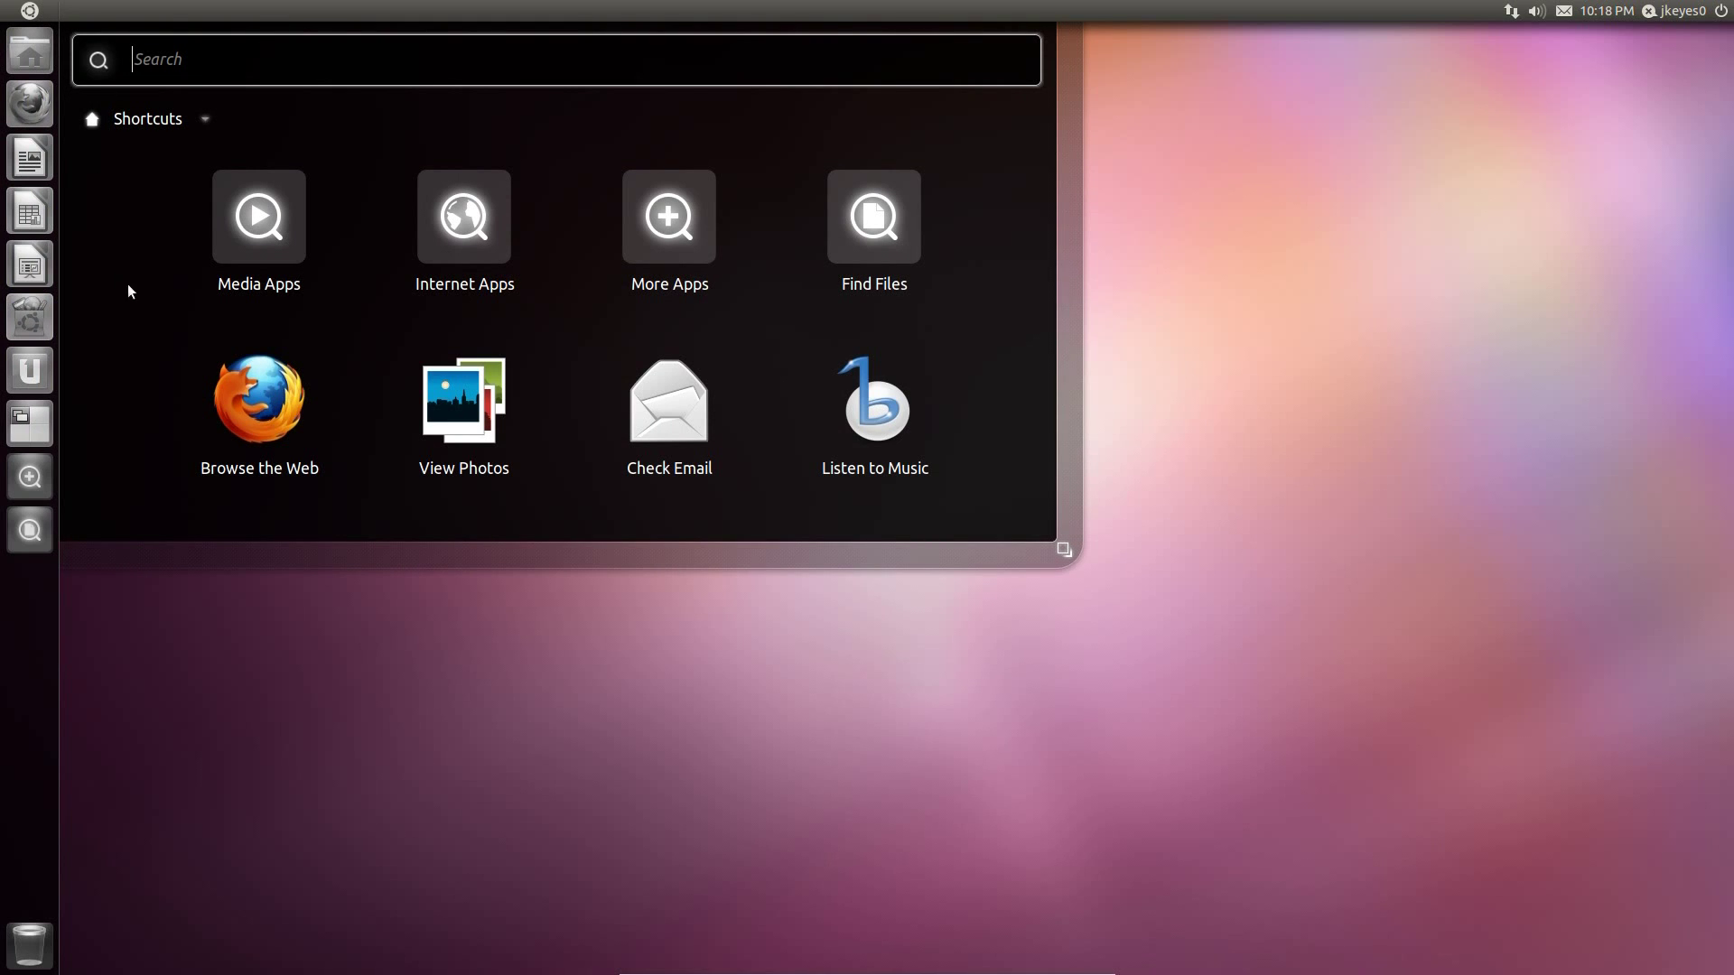
click(30, 11)
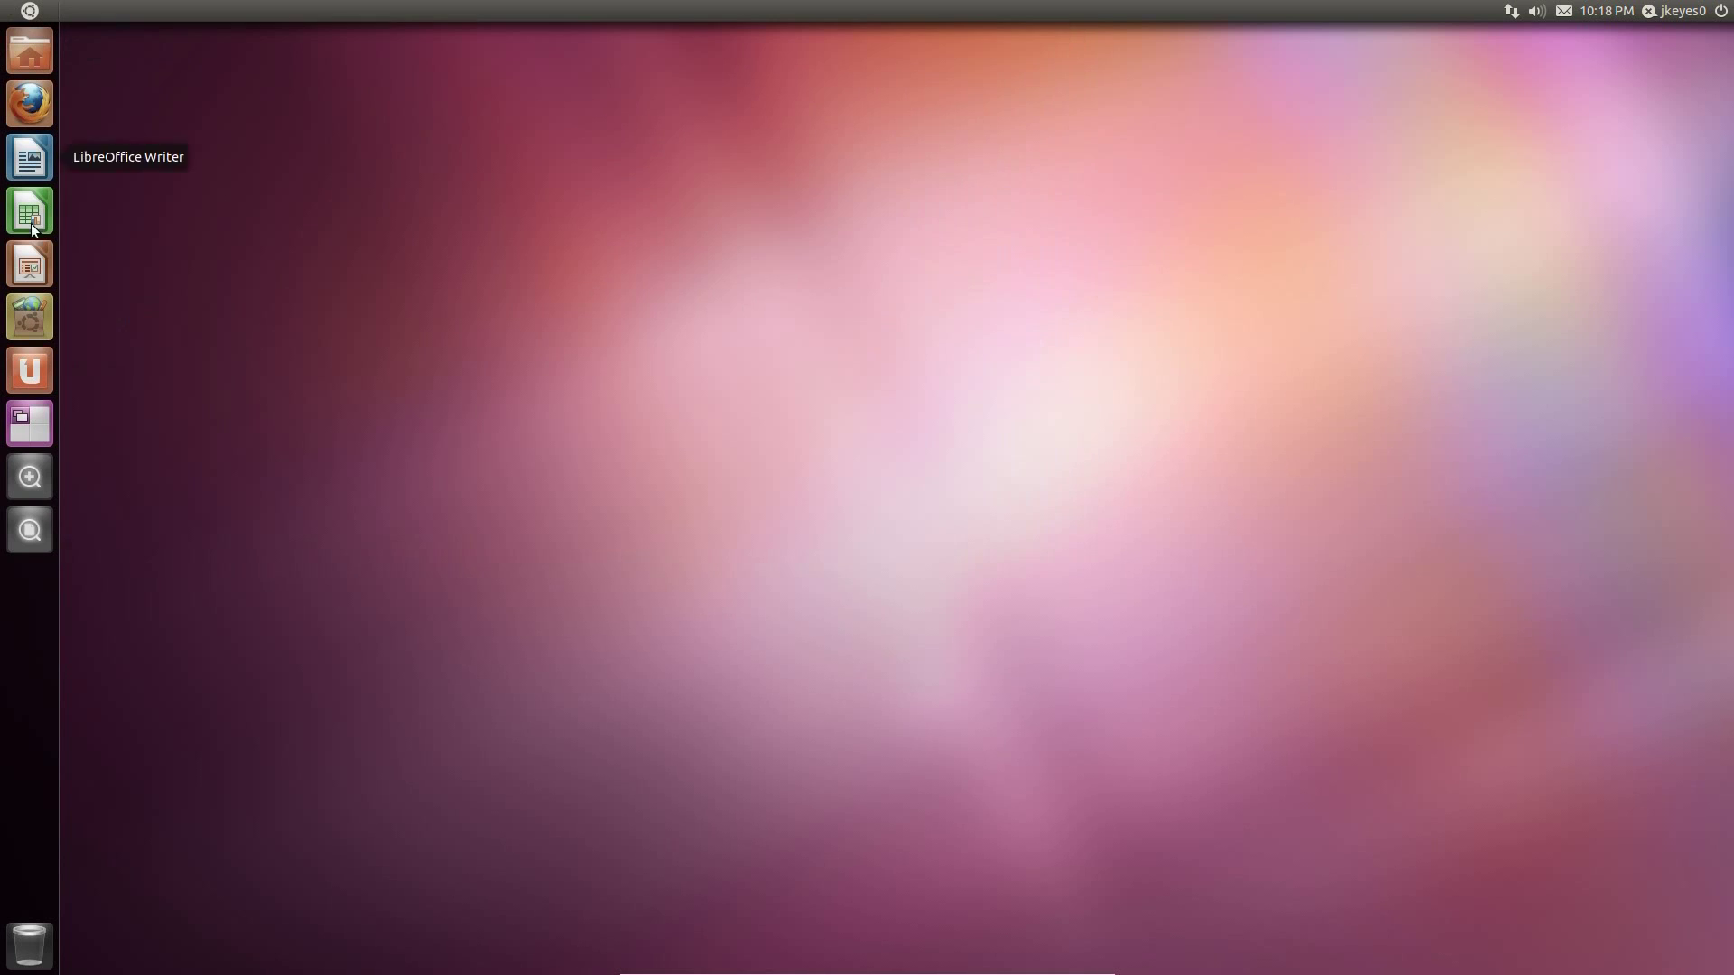
- Pin Terminal to the launcher from the Applications list, then drag it back off
click(32, 484)
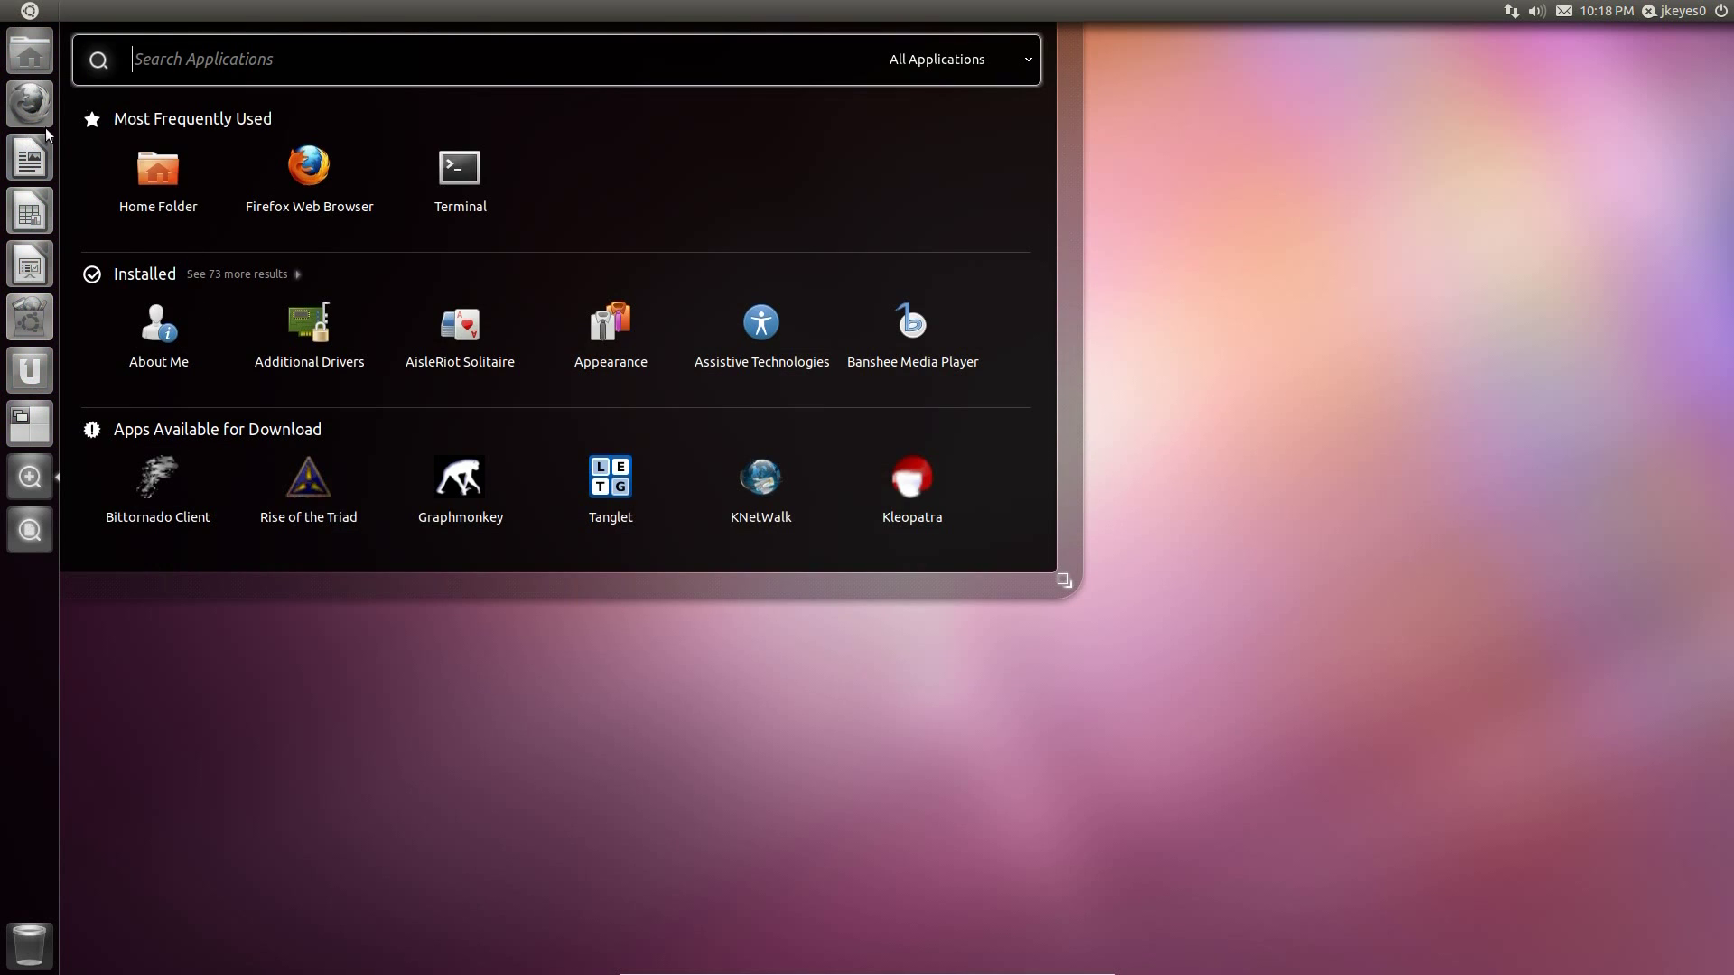
drag(439, 189, 37, 157)
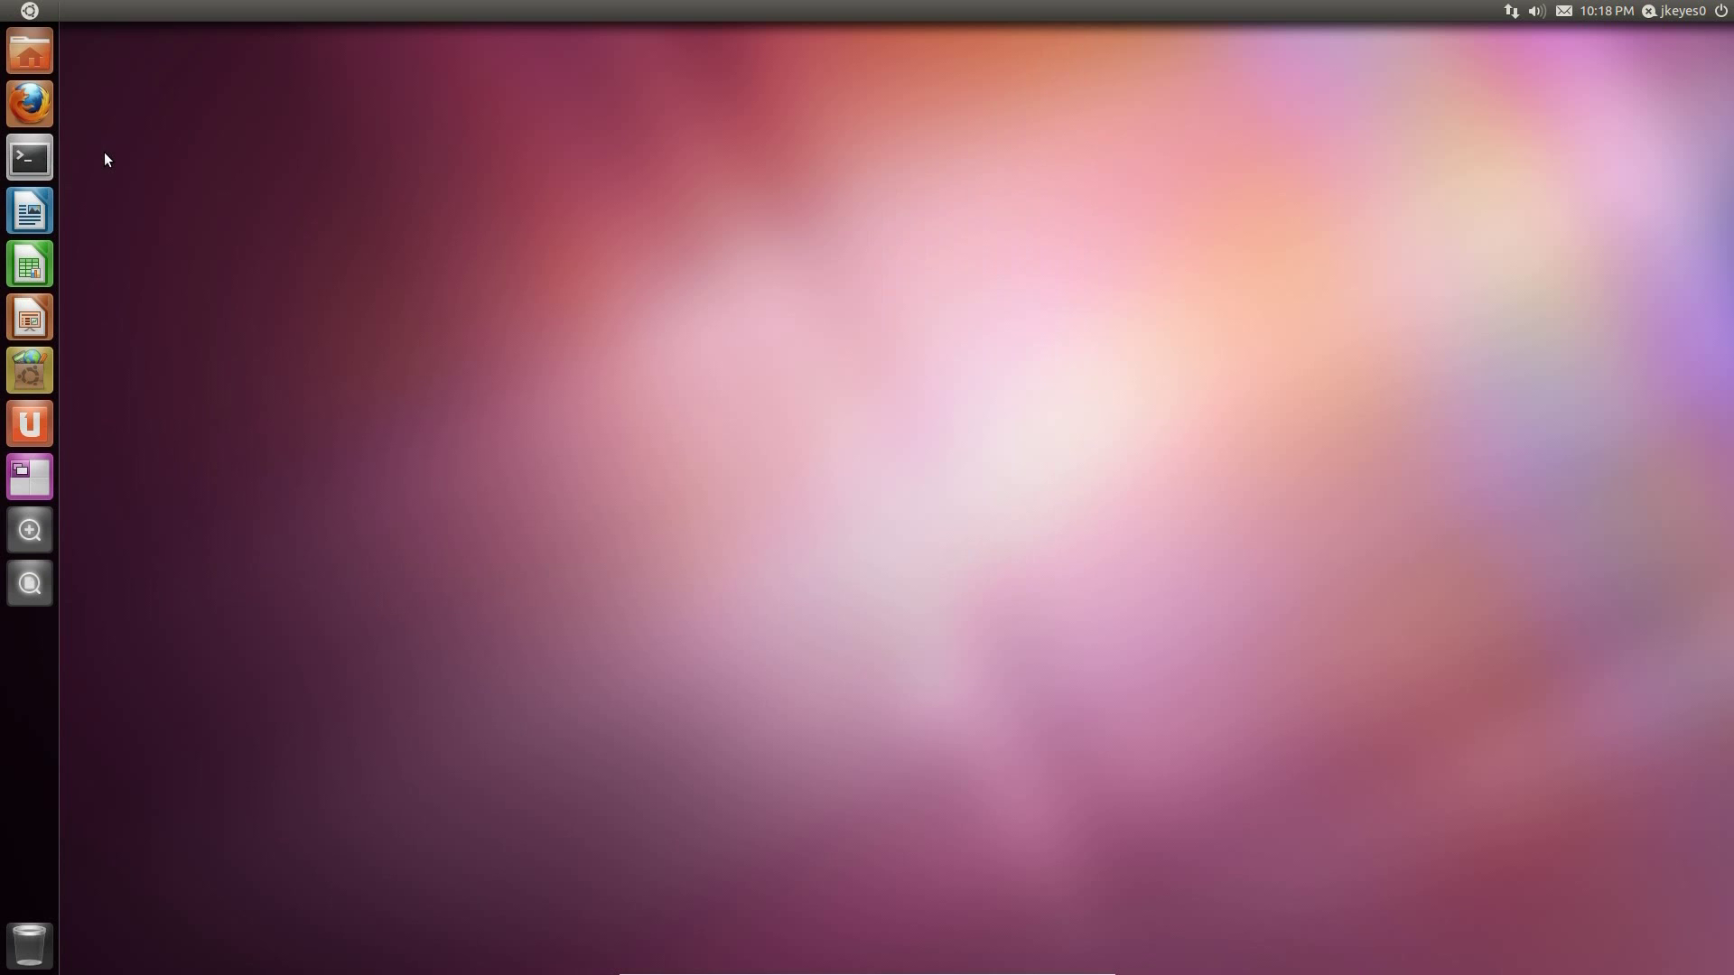
right_click(30, 158)
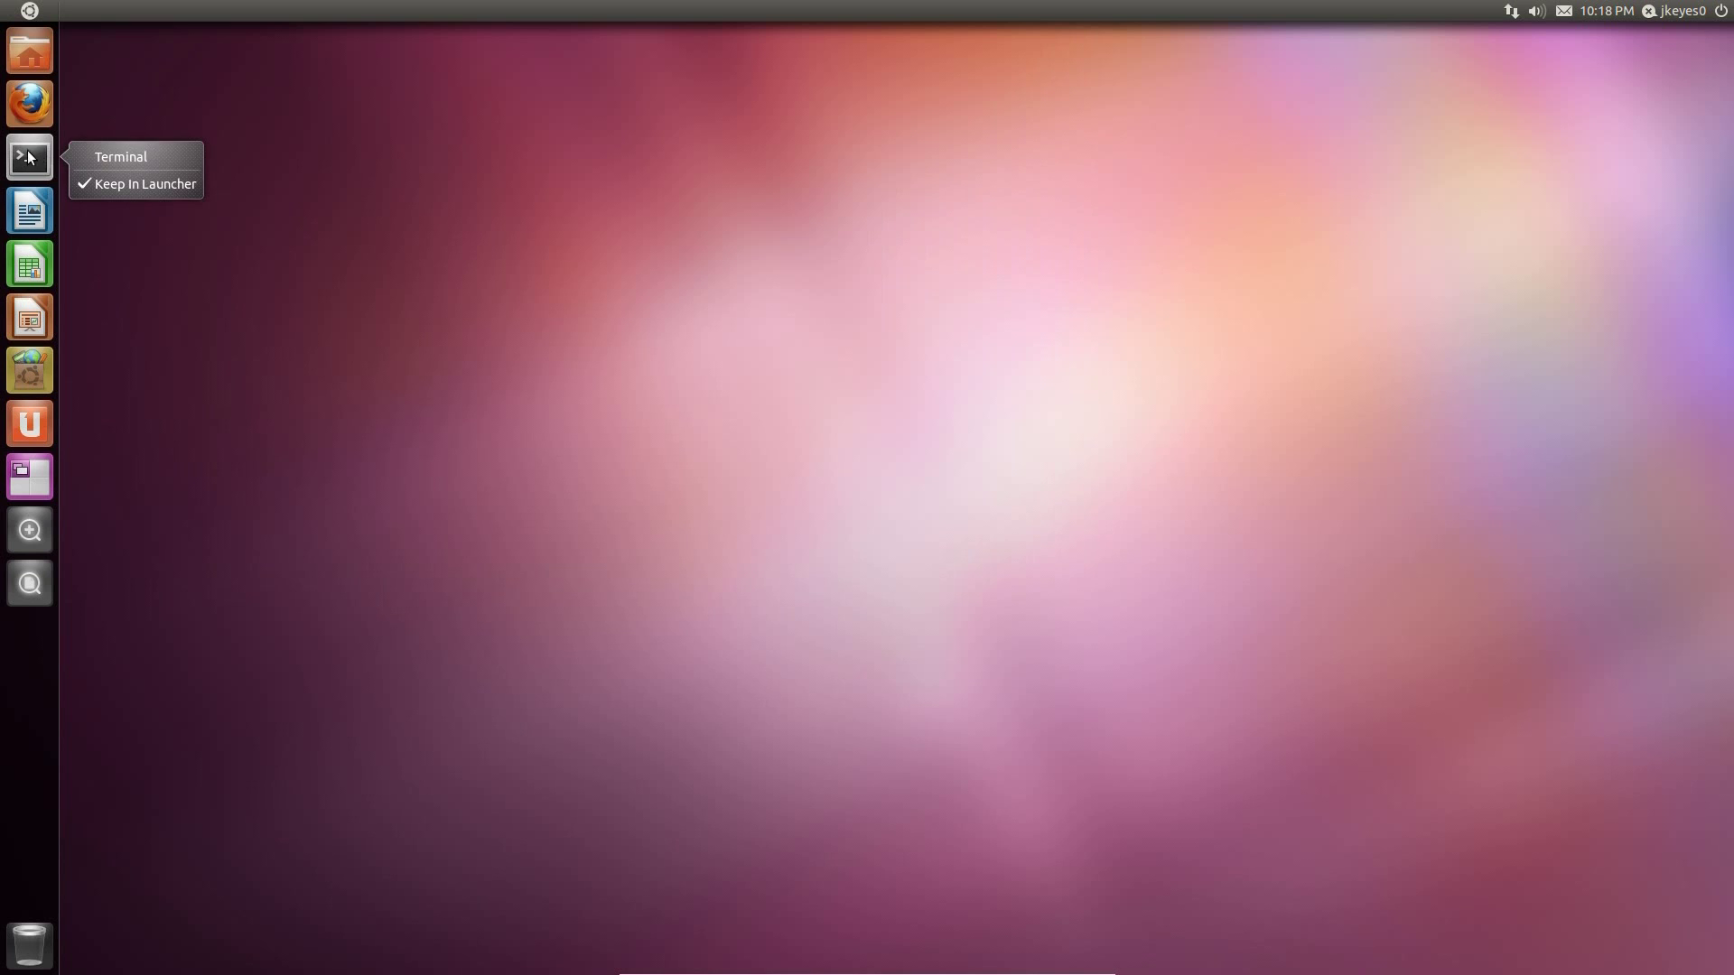
click(66, 186)
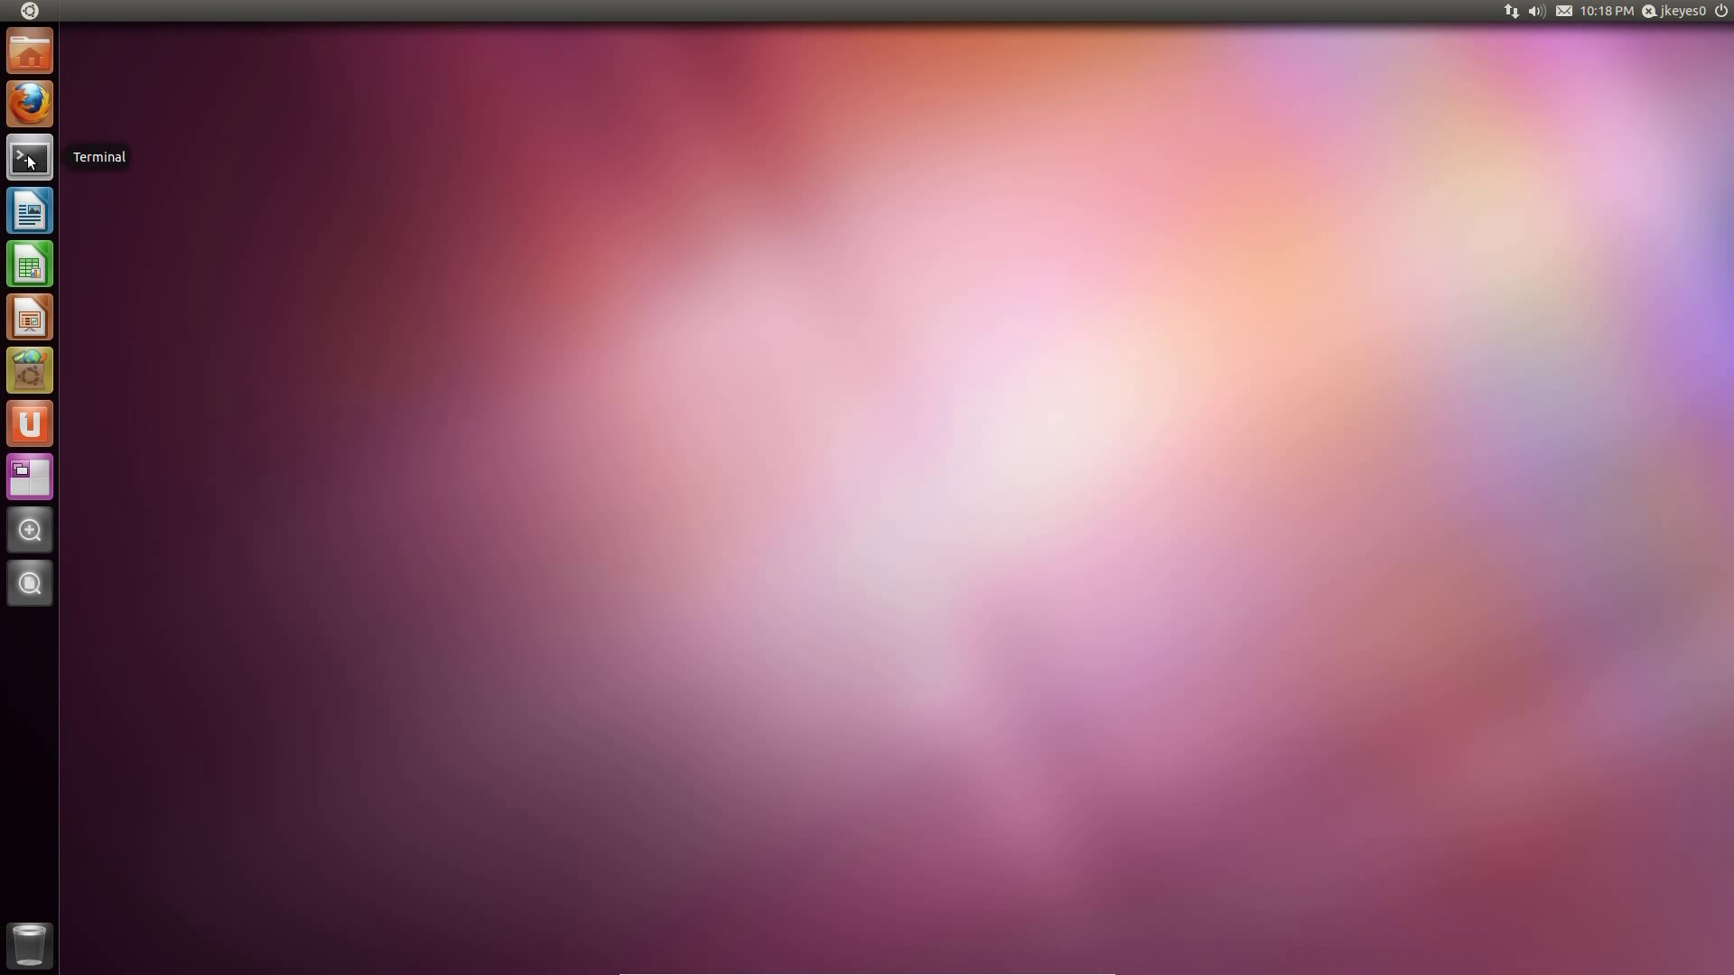
drag(32, 161, 32, 948)
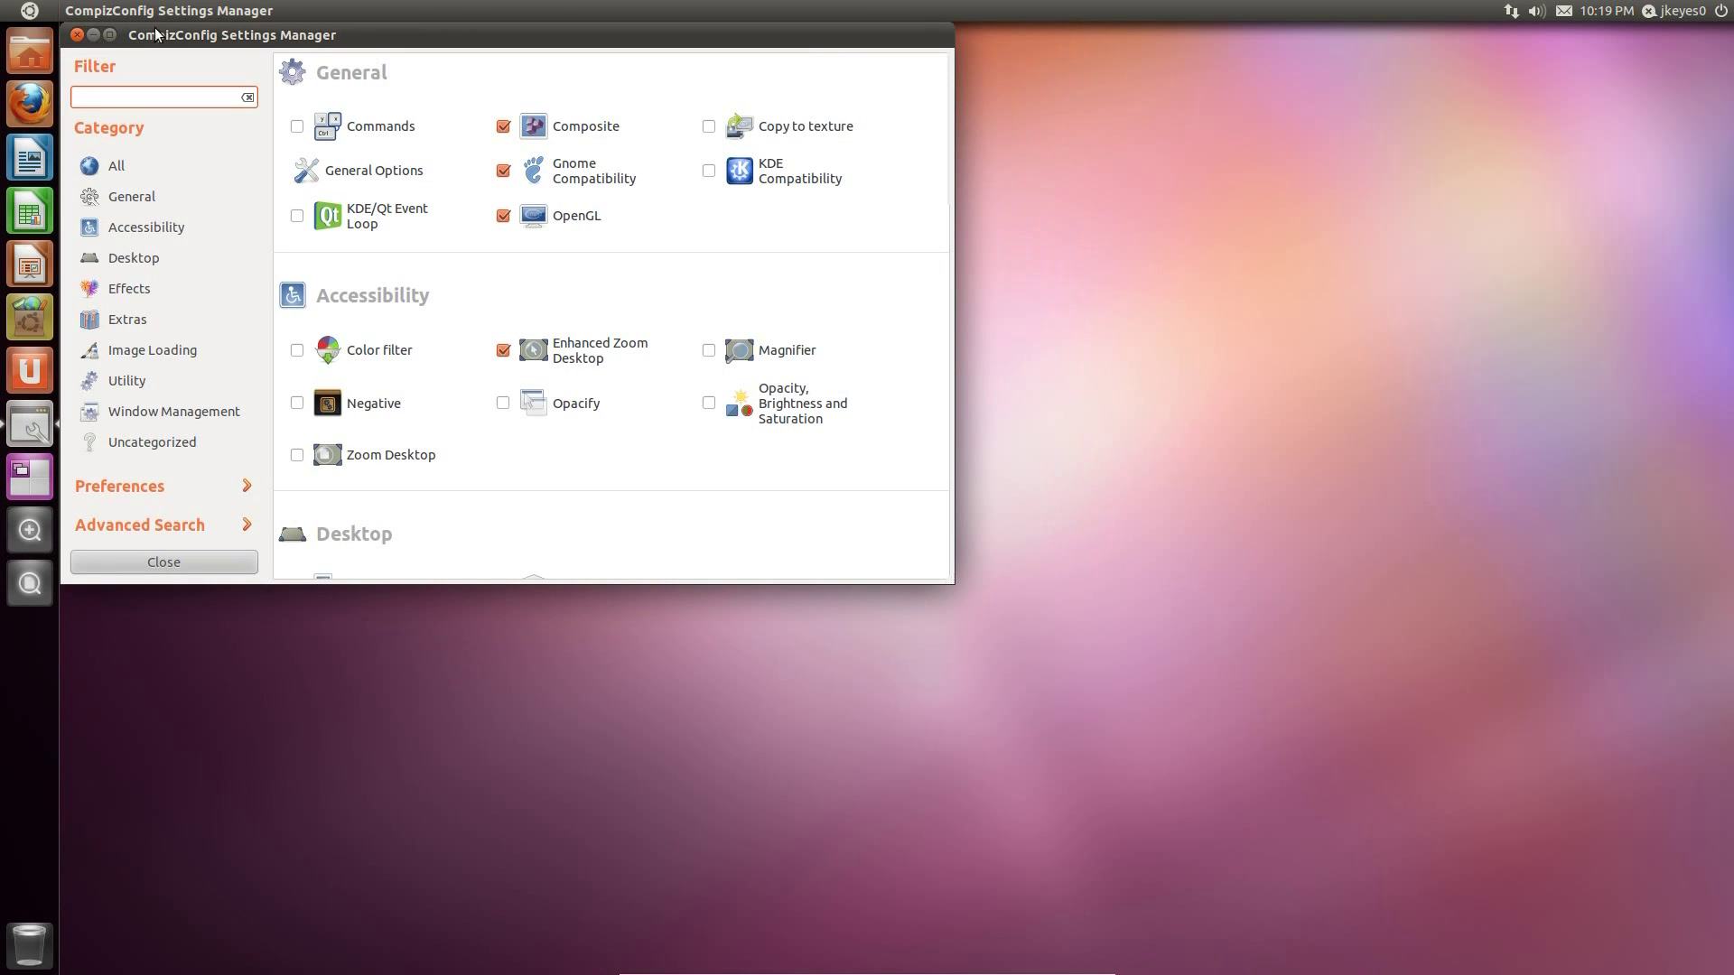
- Move the CompizConfig window onscreen and open the Grid plugin's settings
drag(165, 28, 298, 93)
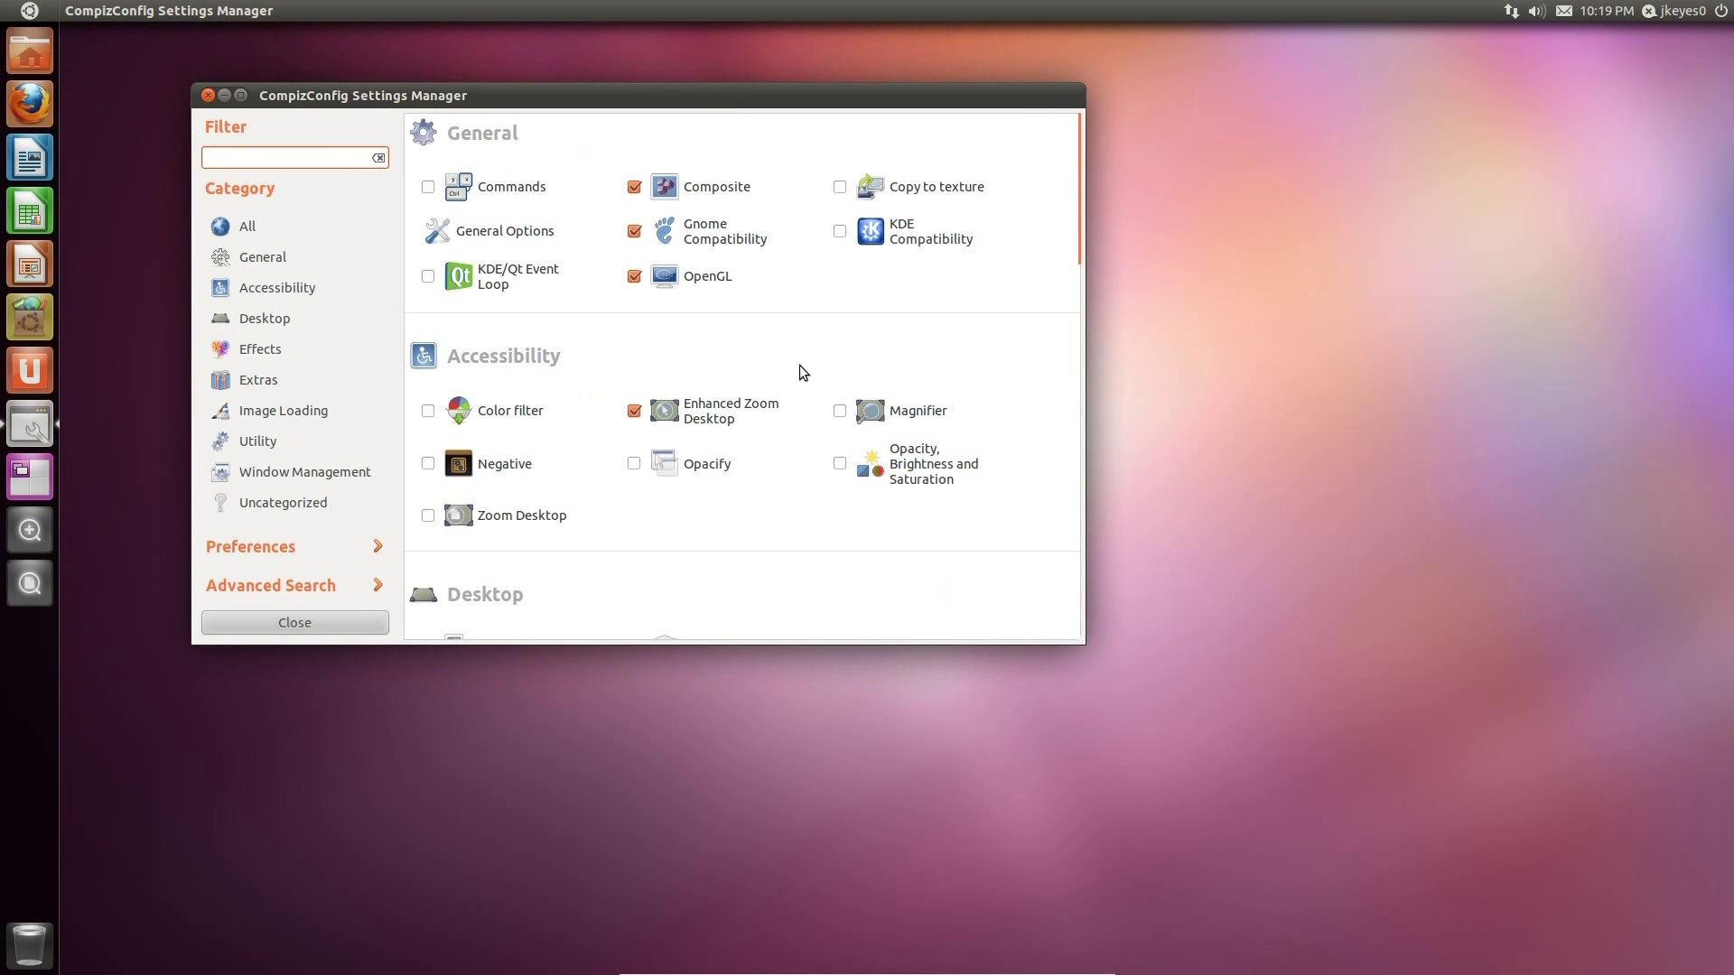
scroll(818, 387, down, 15)
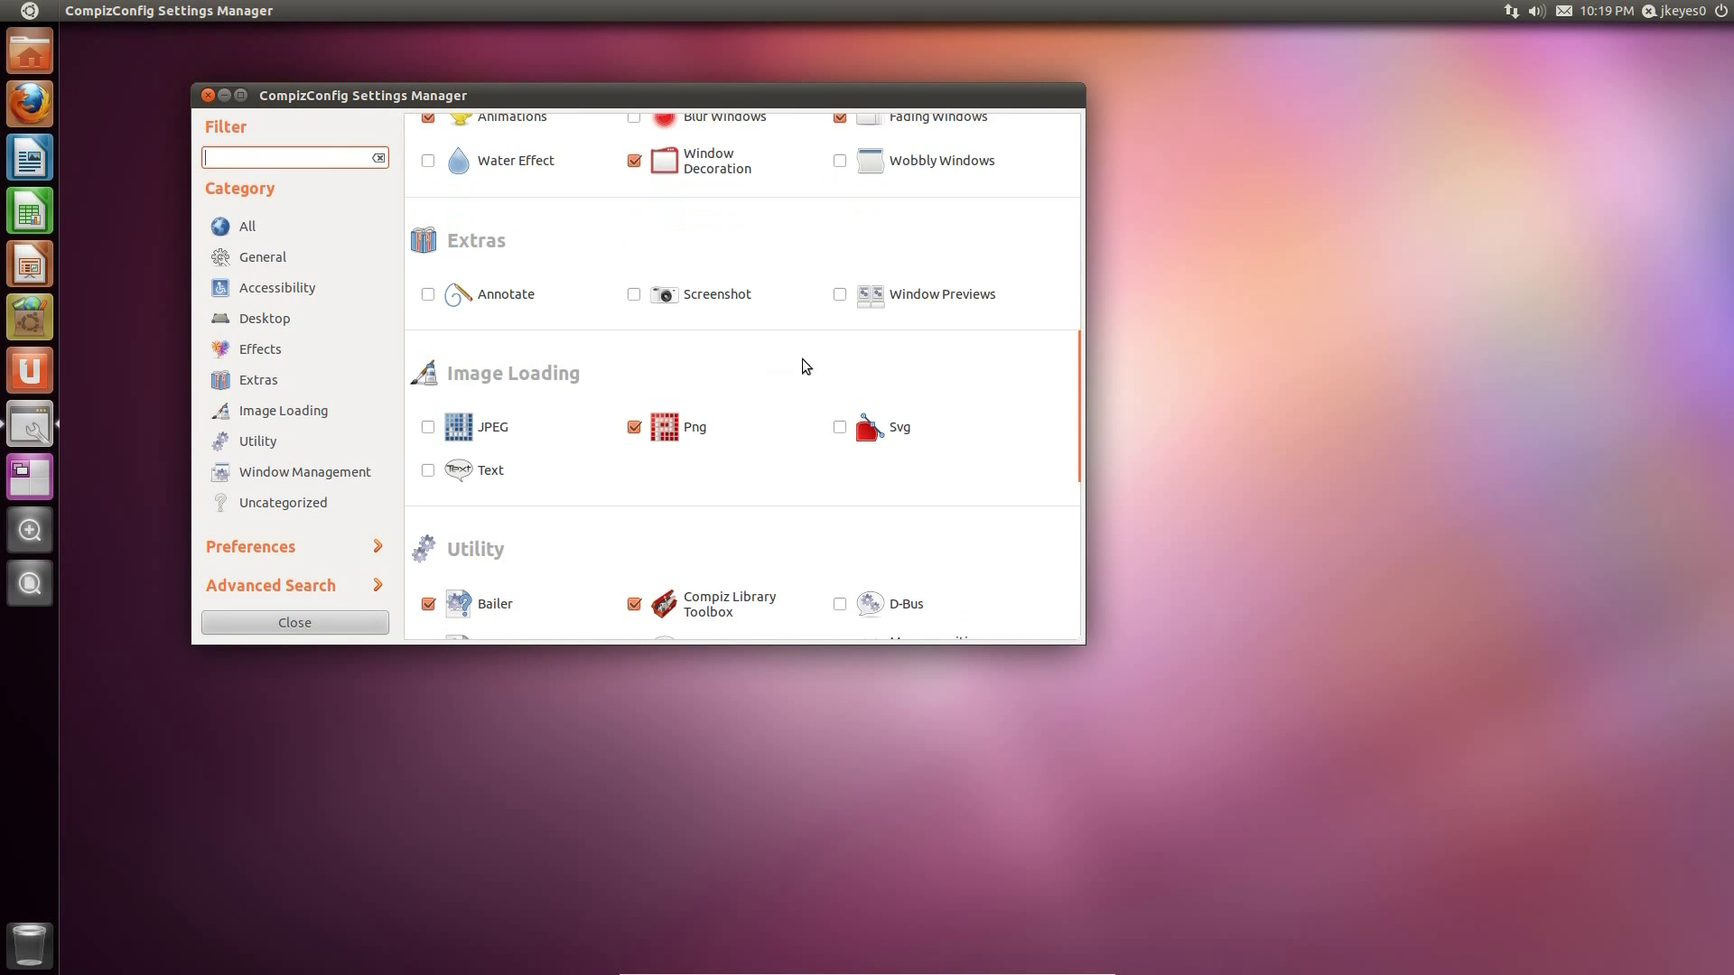
scroll(804, 365, down, 12)
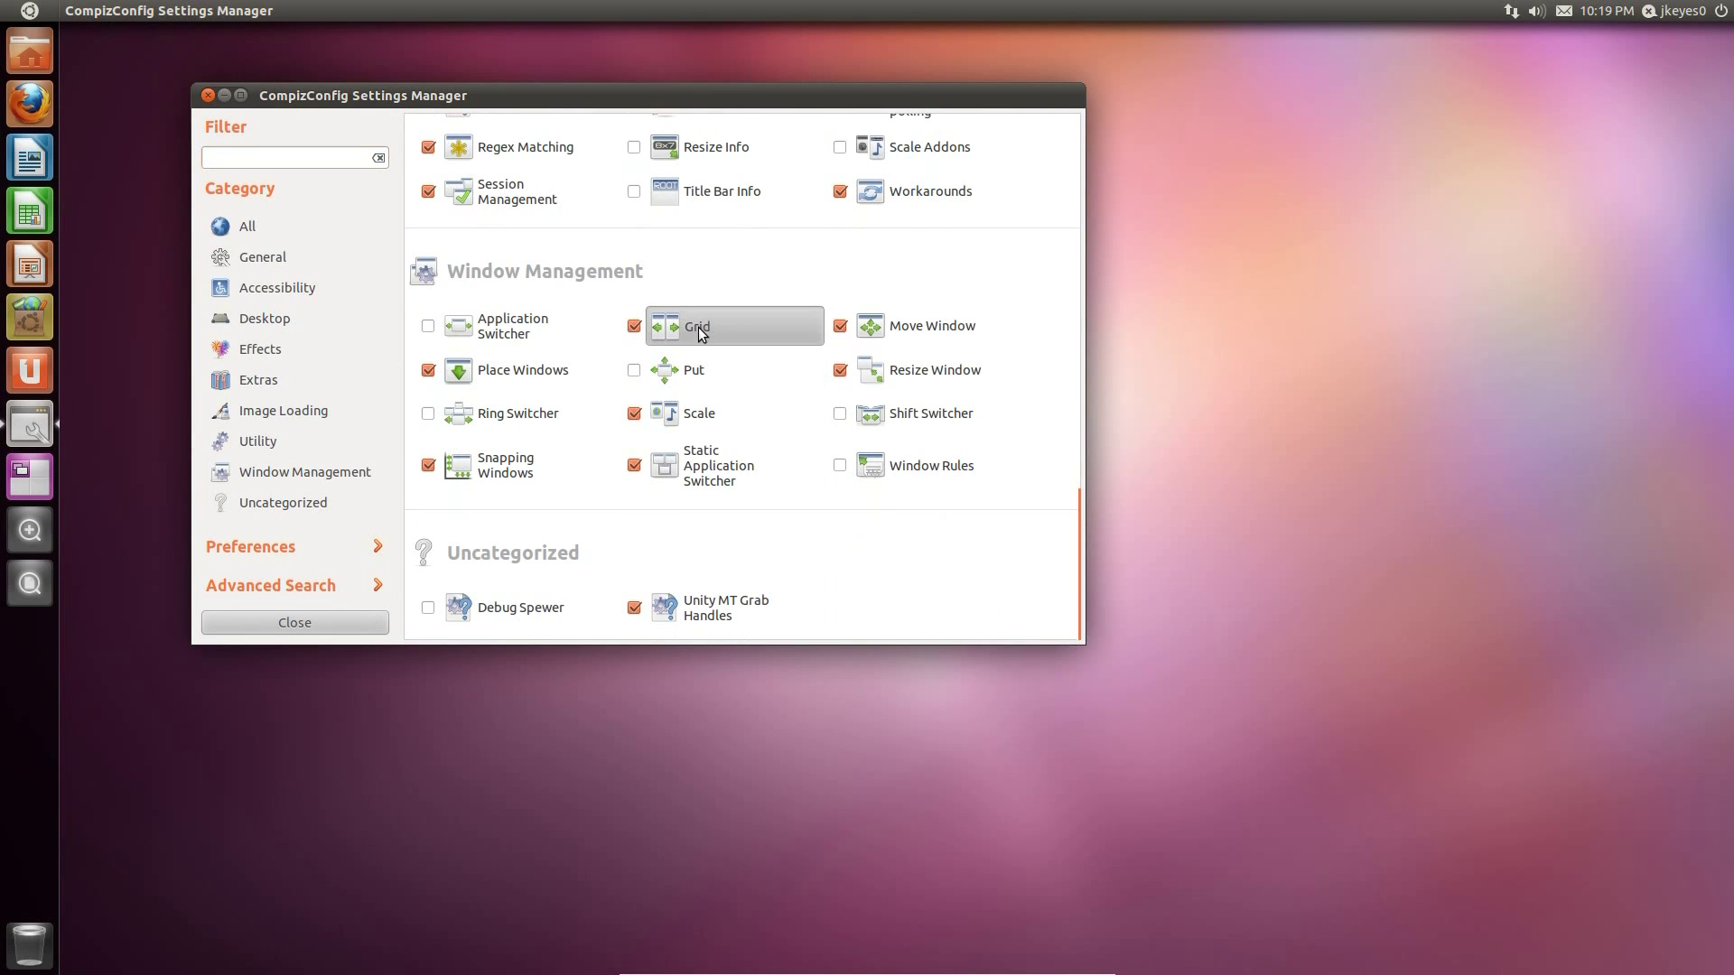
click(700, 332)
- Look through the Grid plugin's edge and appearance tabs, then open a home folder window
click(493, 130)
click(546, 130)
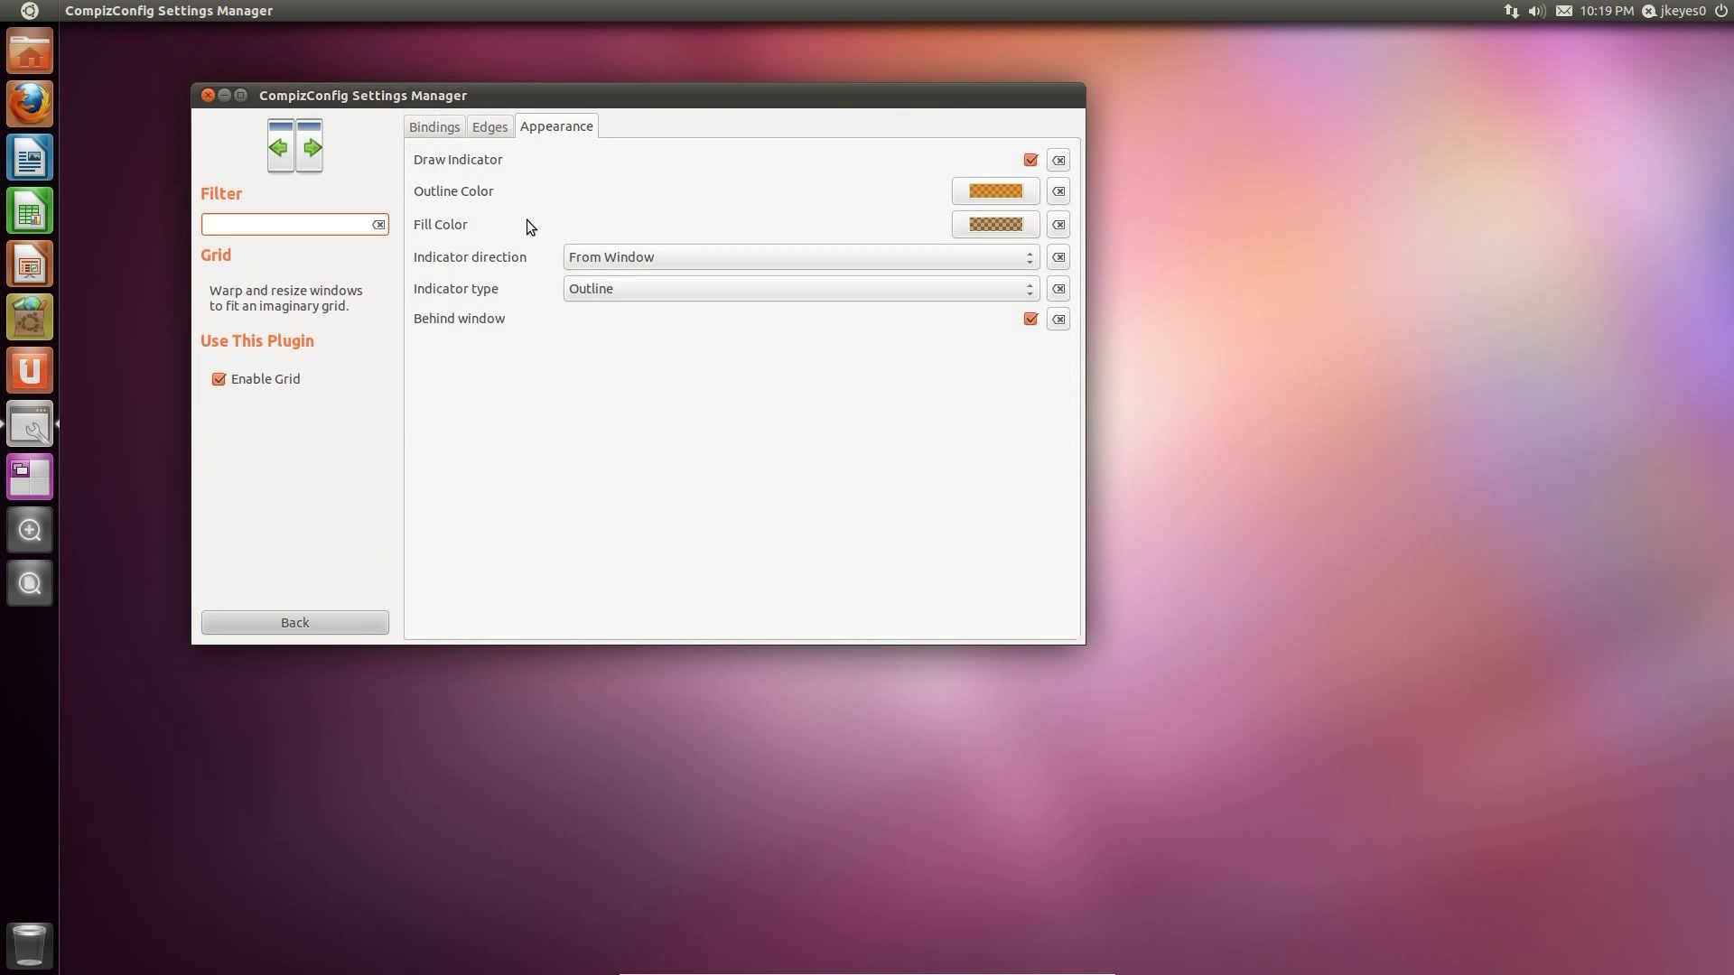
click(499, 134)
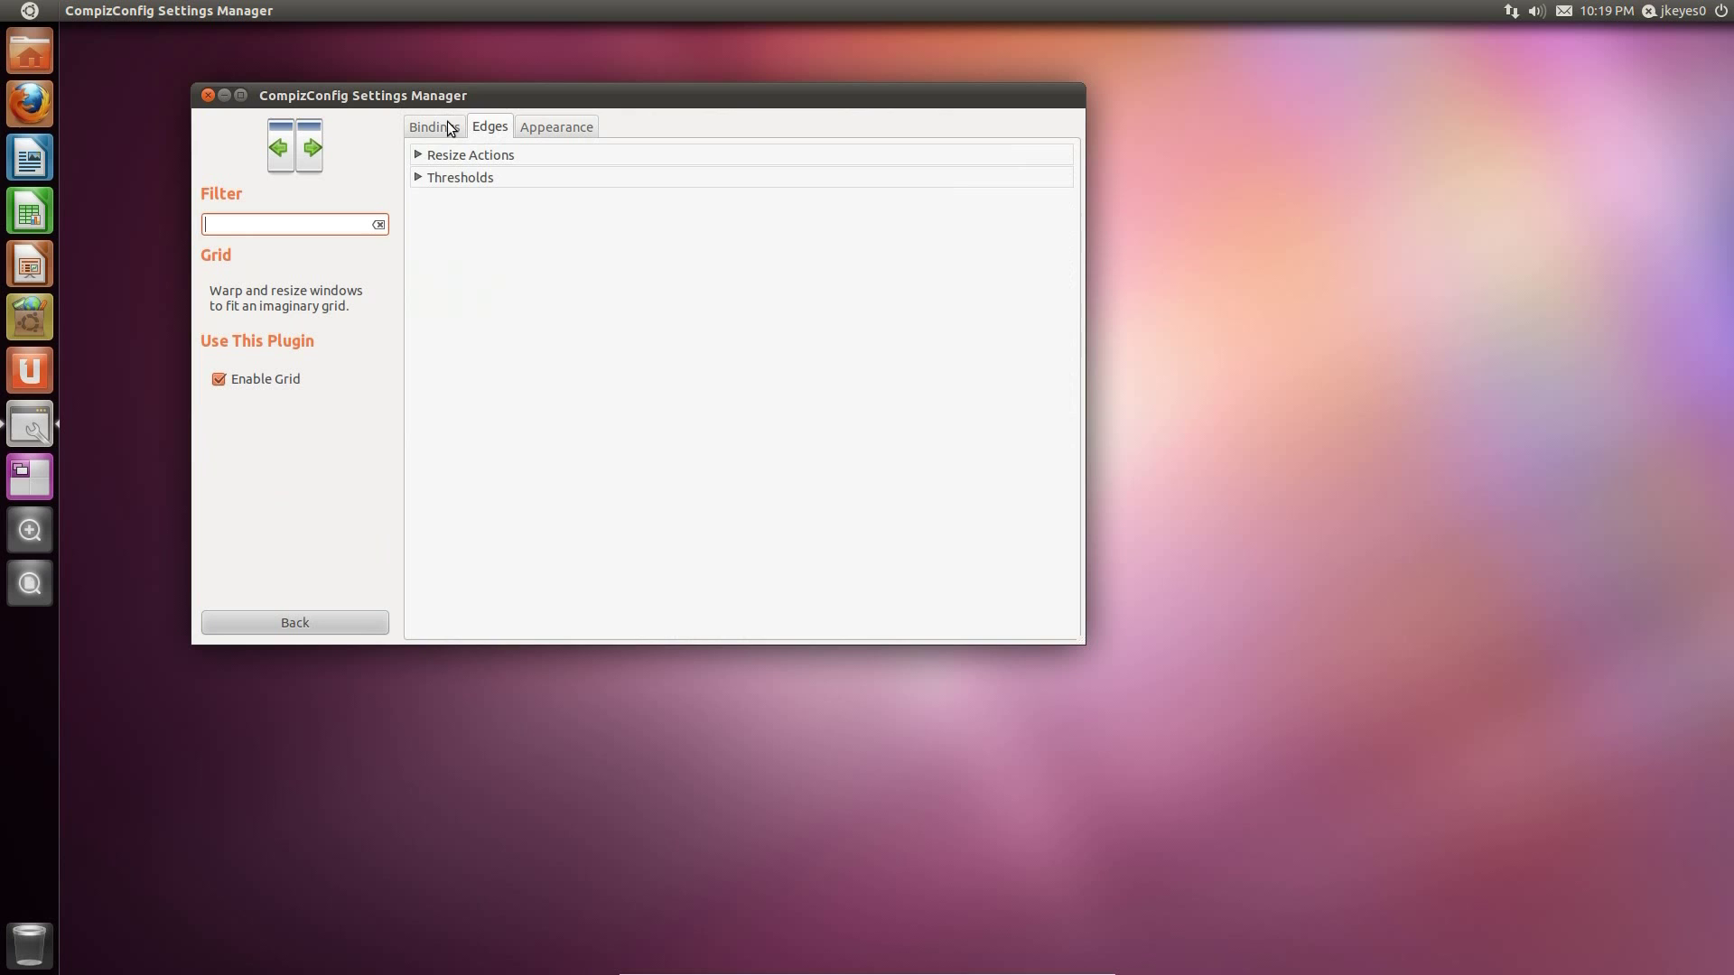
click(448, 131)
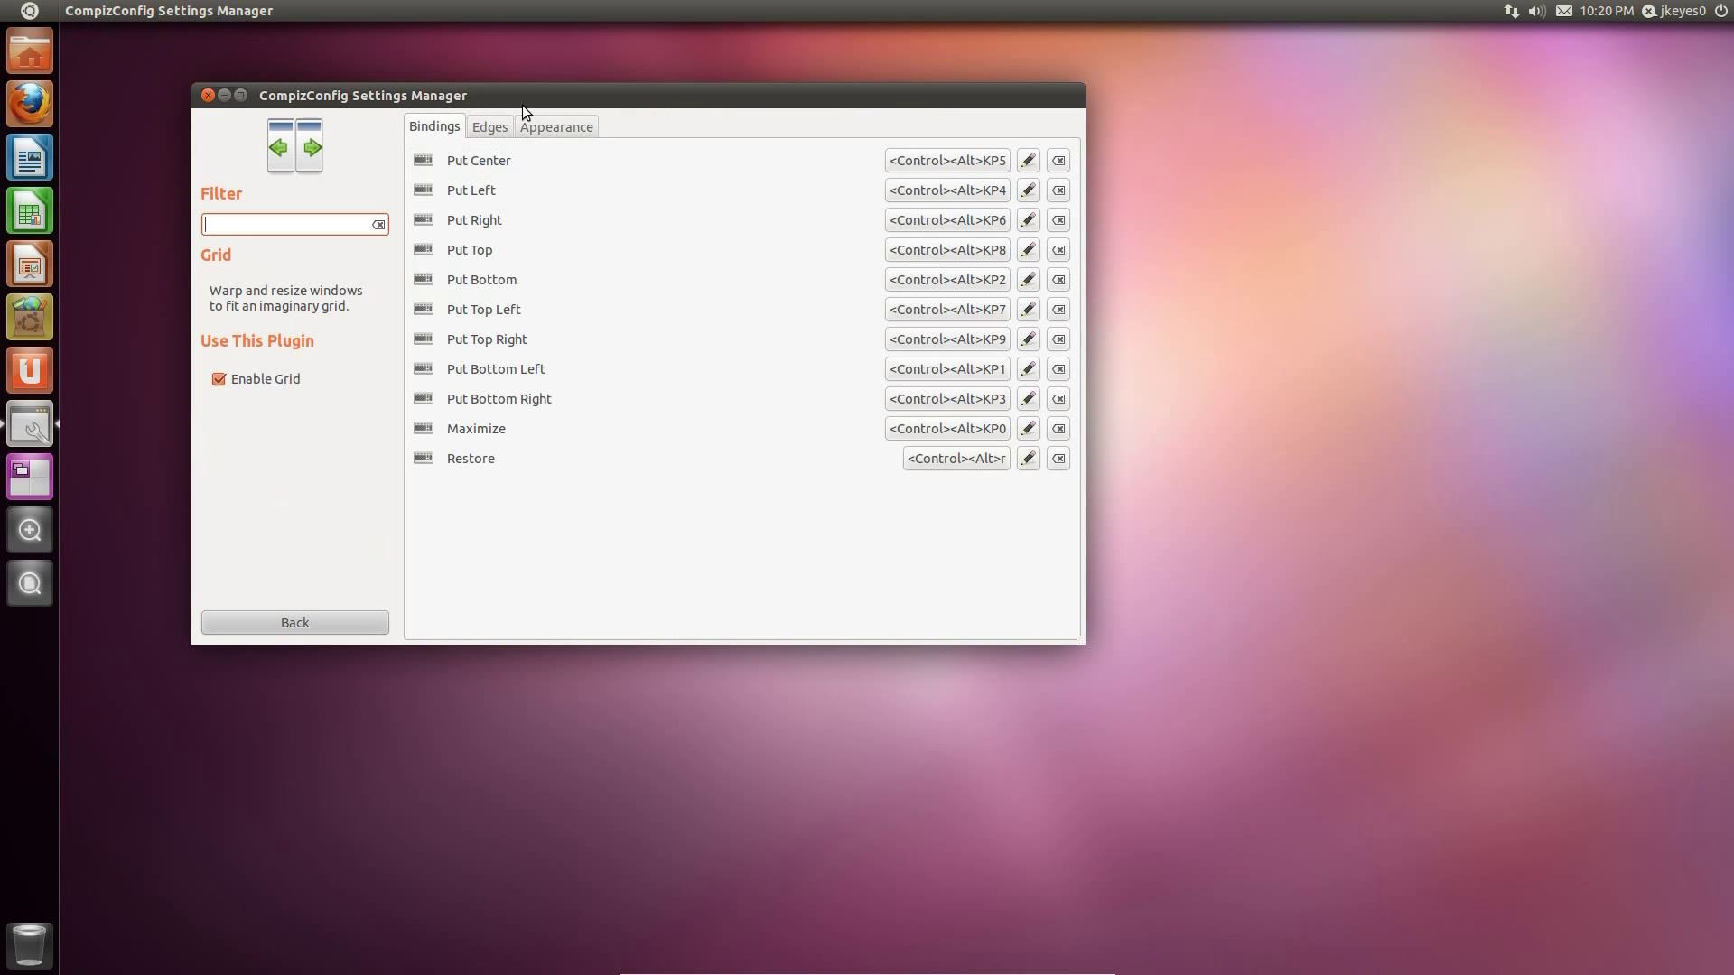
click(30, 53)
- Snap the home folder window to the right half, pull it back out, and close it
drag(264, 34, 1728, 140)
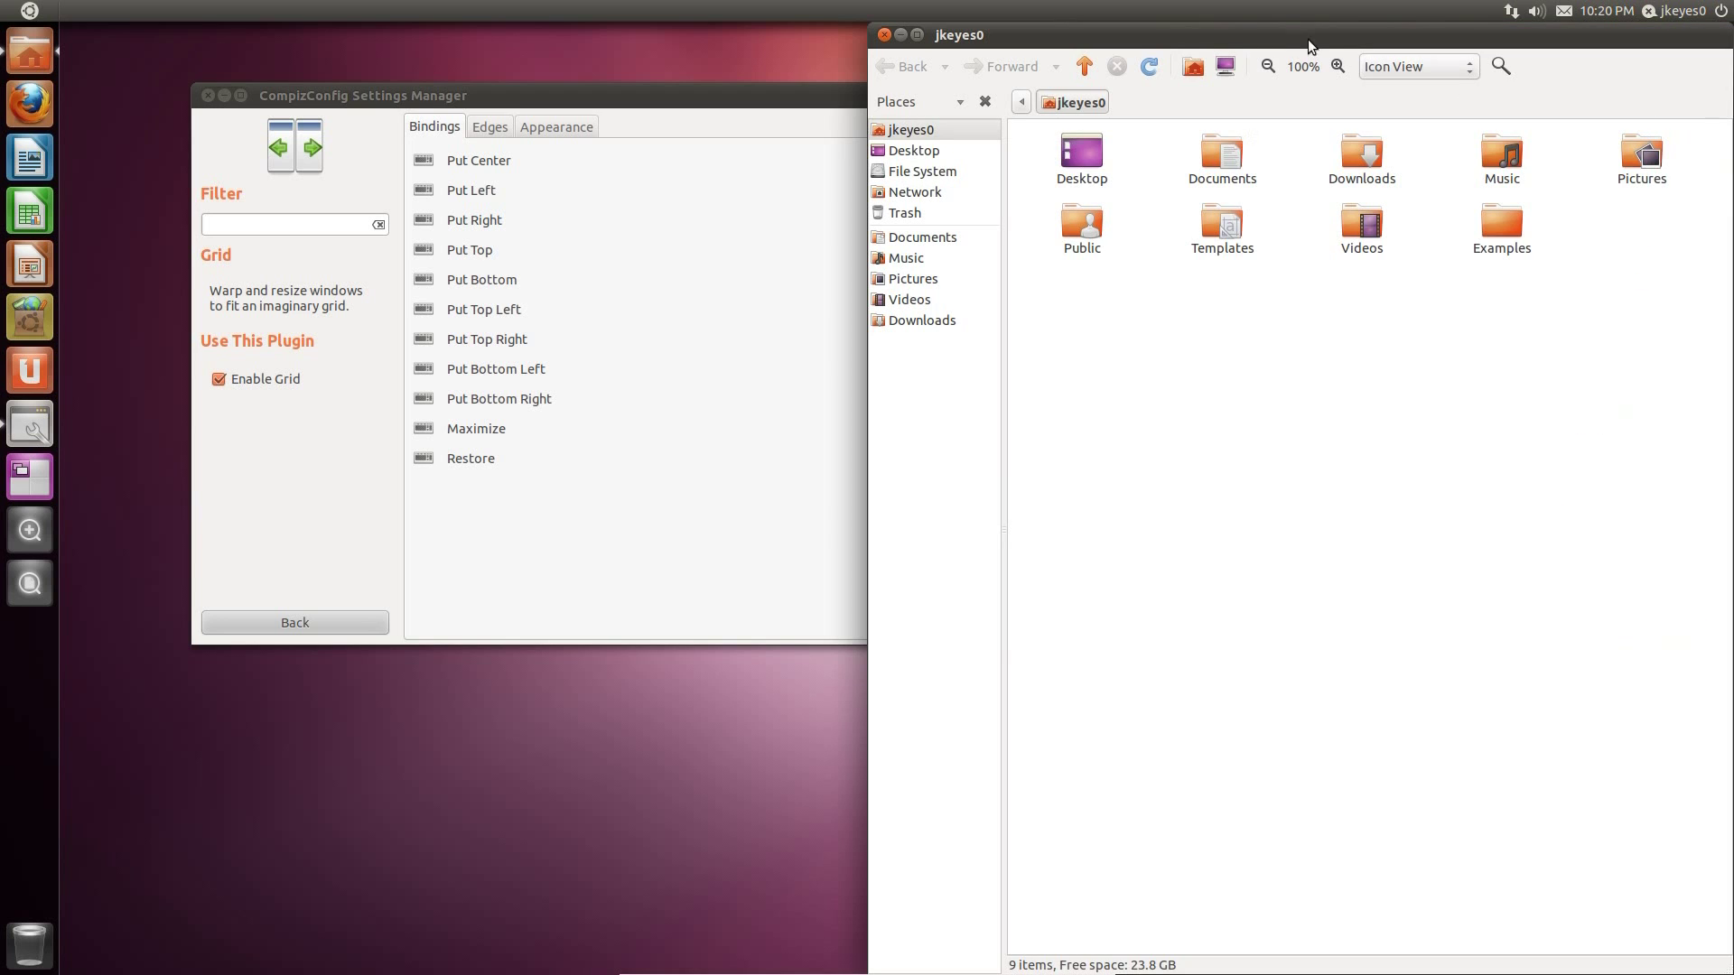
drag(1278, 31, 964, 168)
click(620, 168)
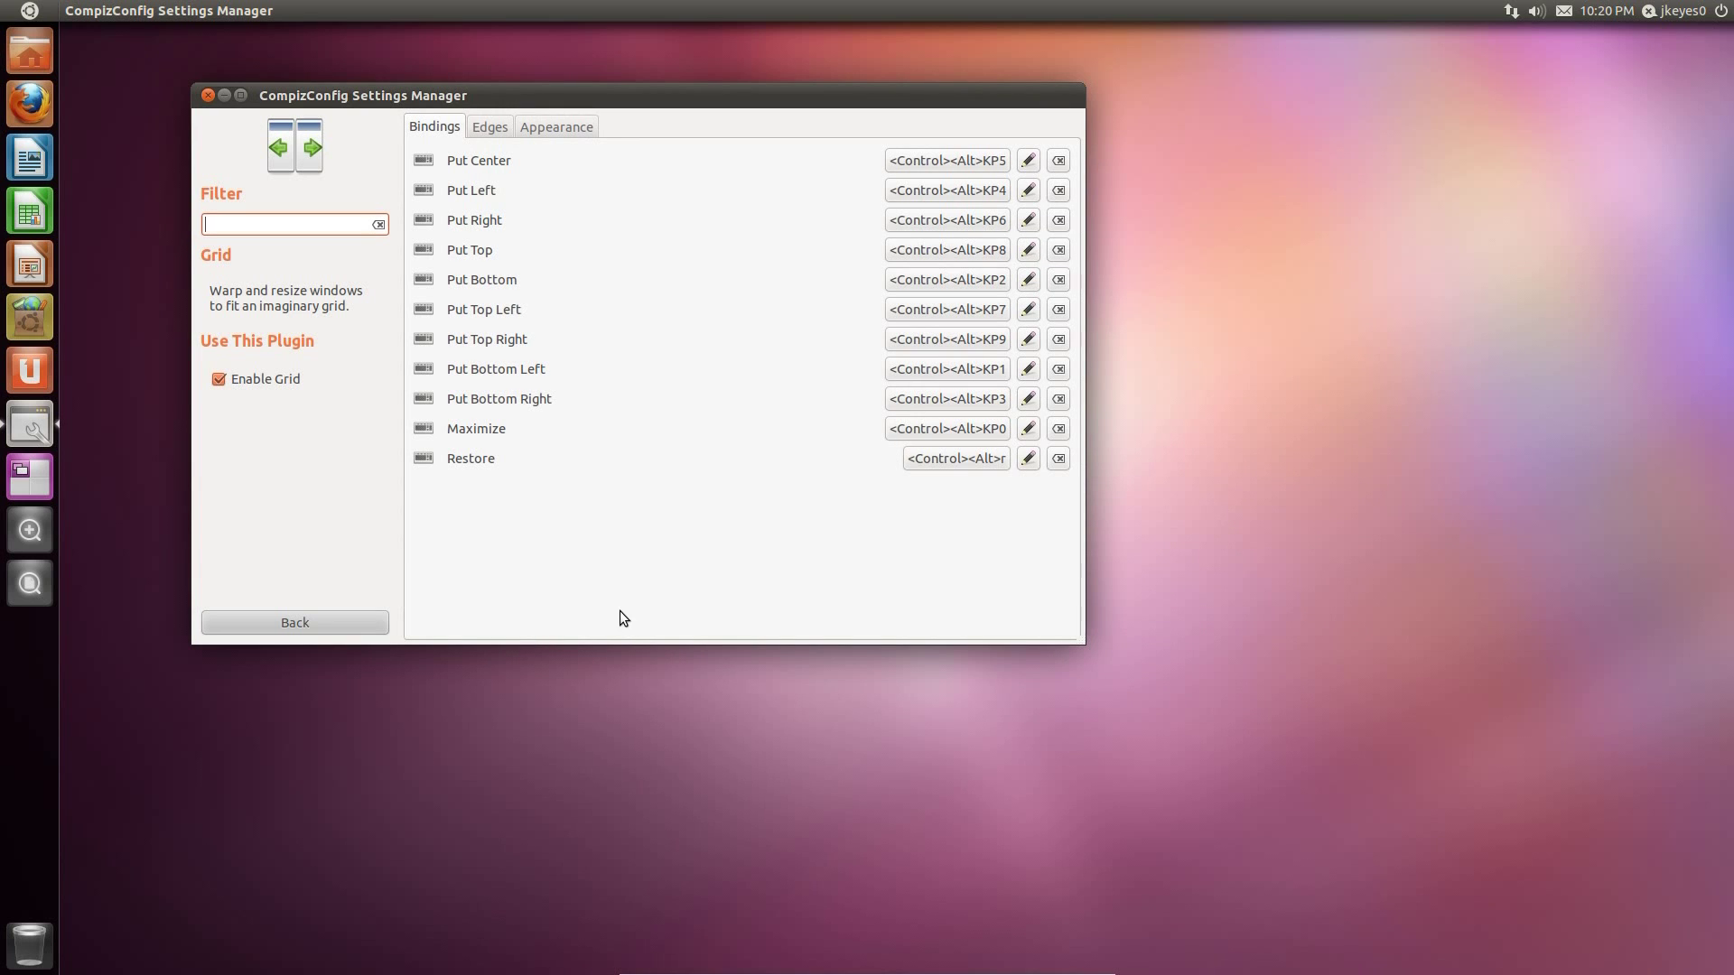
- Go back to the plugin list and open the Ubuntu Unity Plugin settings
key(alt+b)
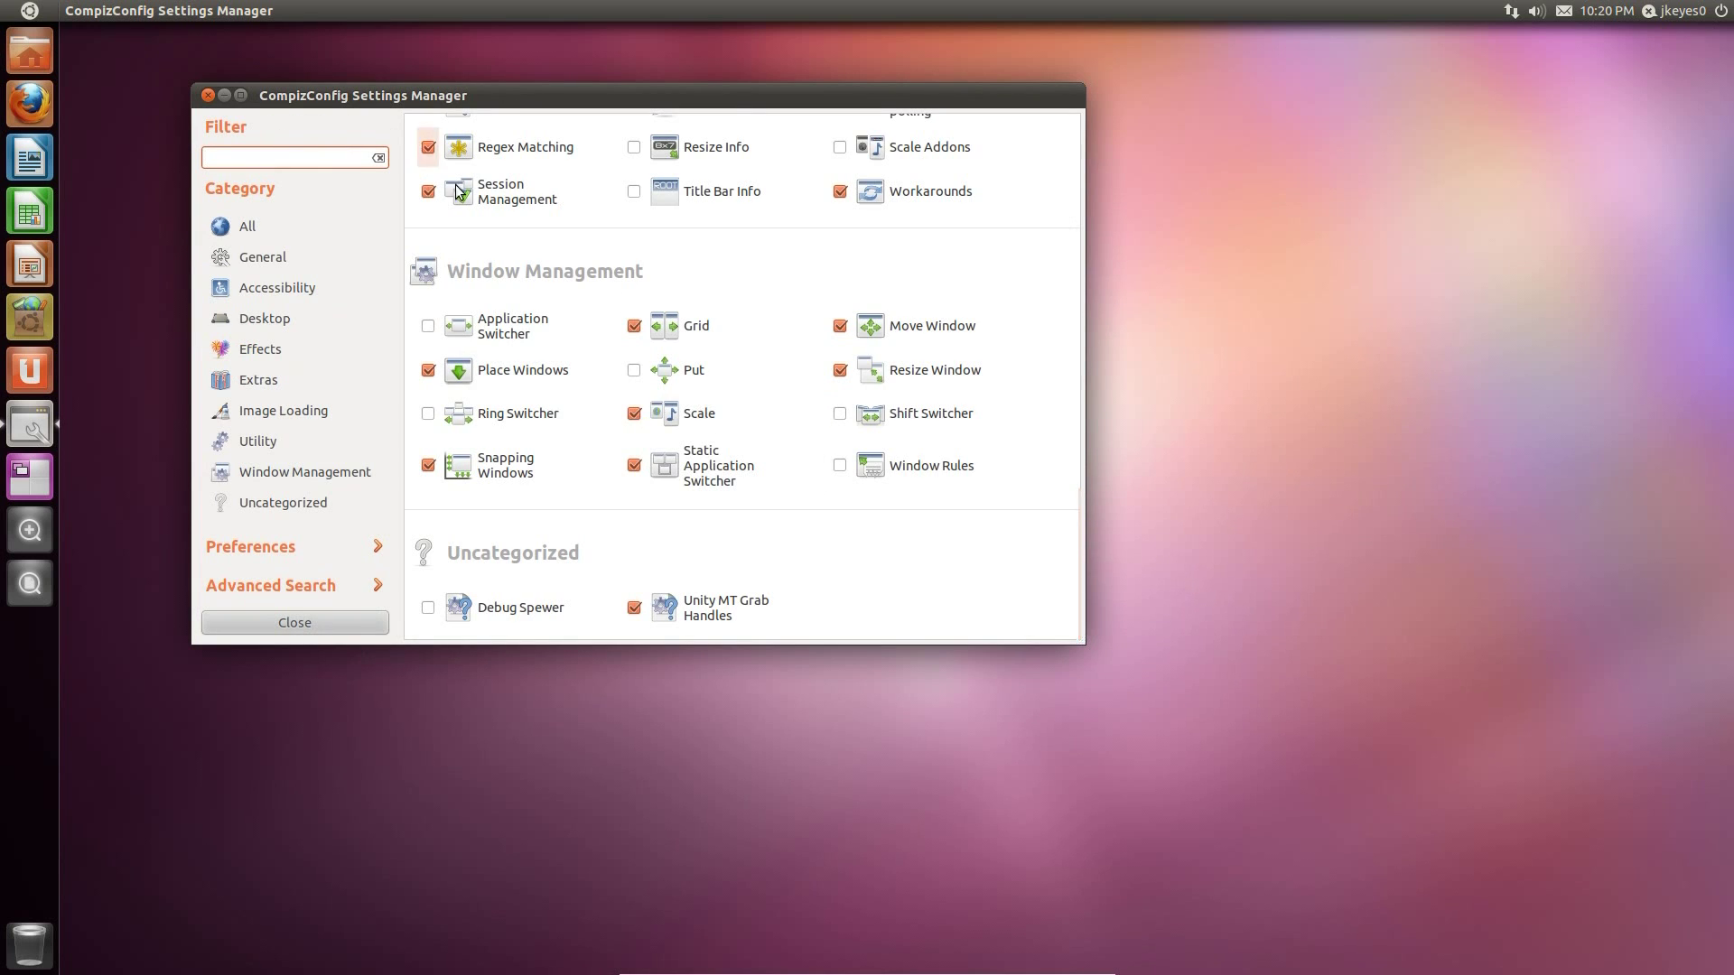
scroll(838, 420, up, 15)
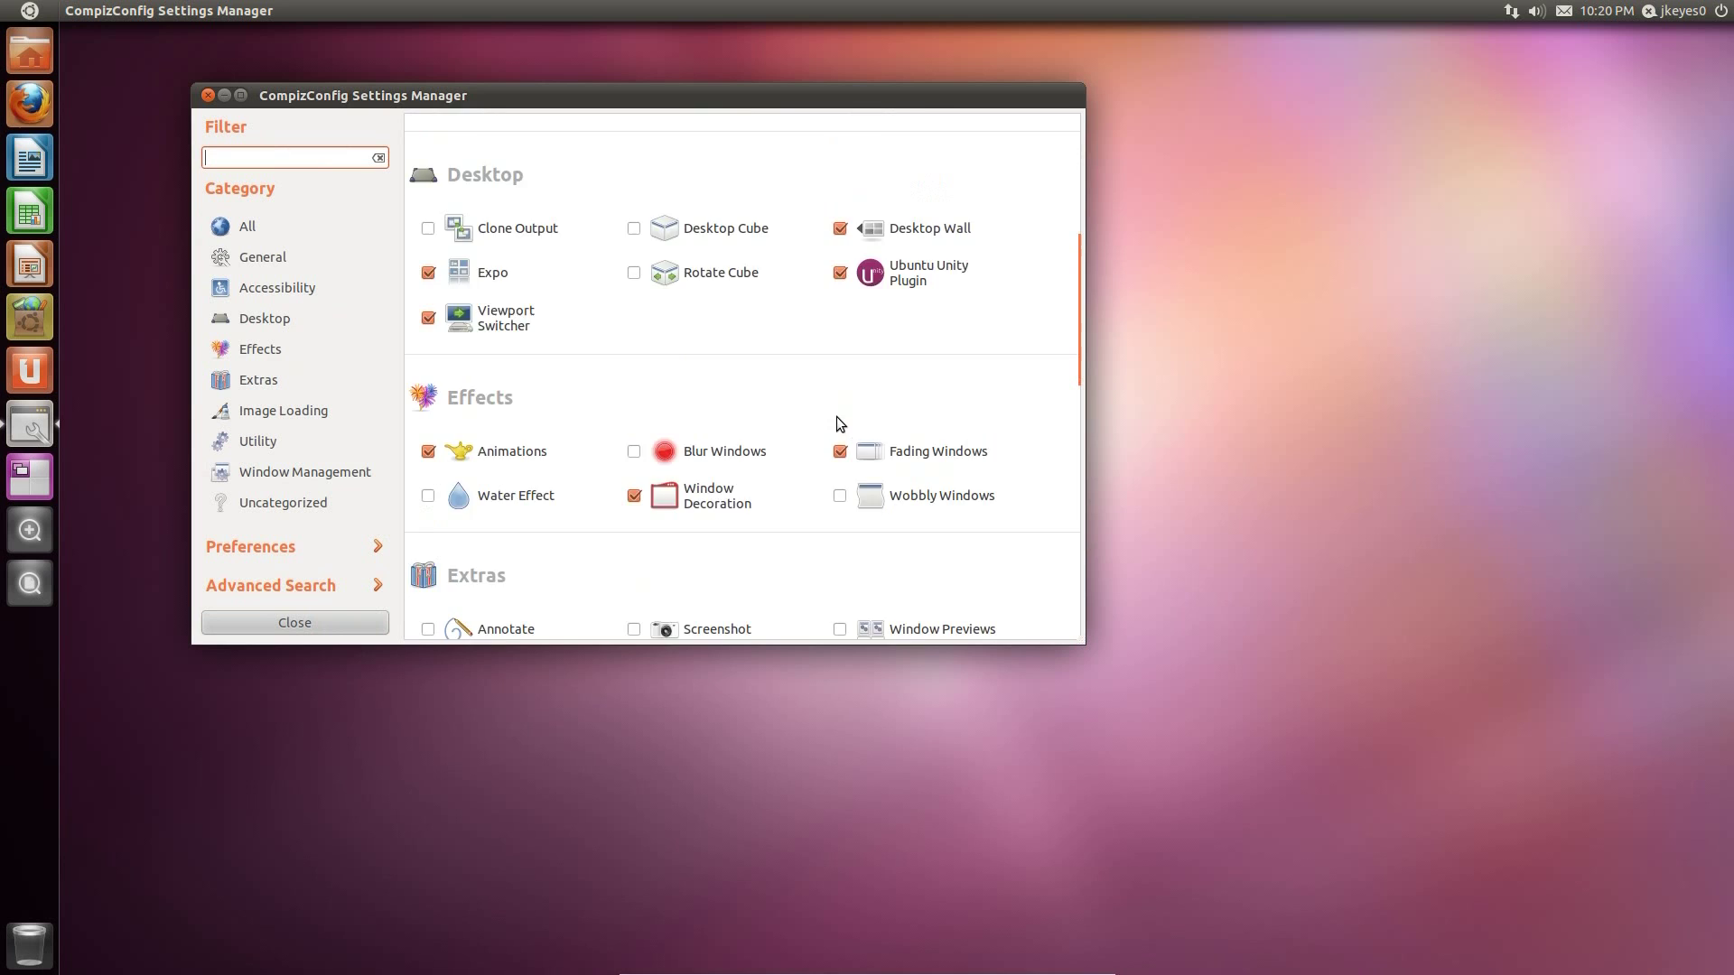
scroll(840, 424, up, 3)
click(923, 403)
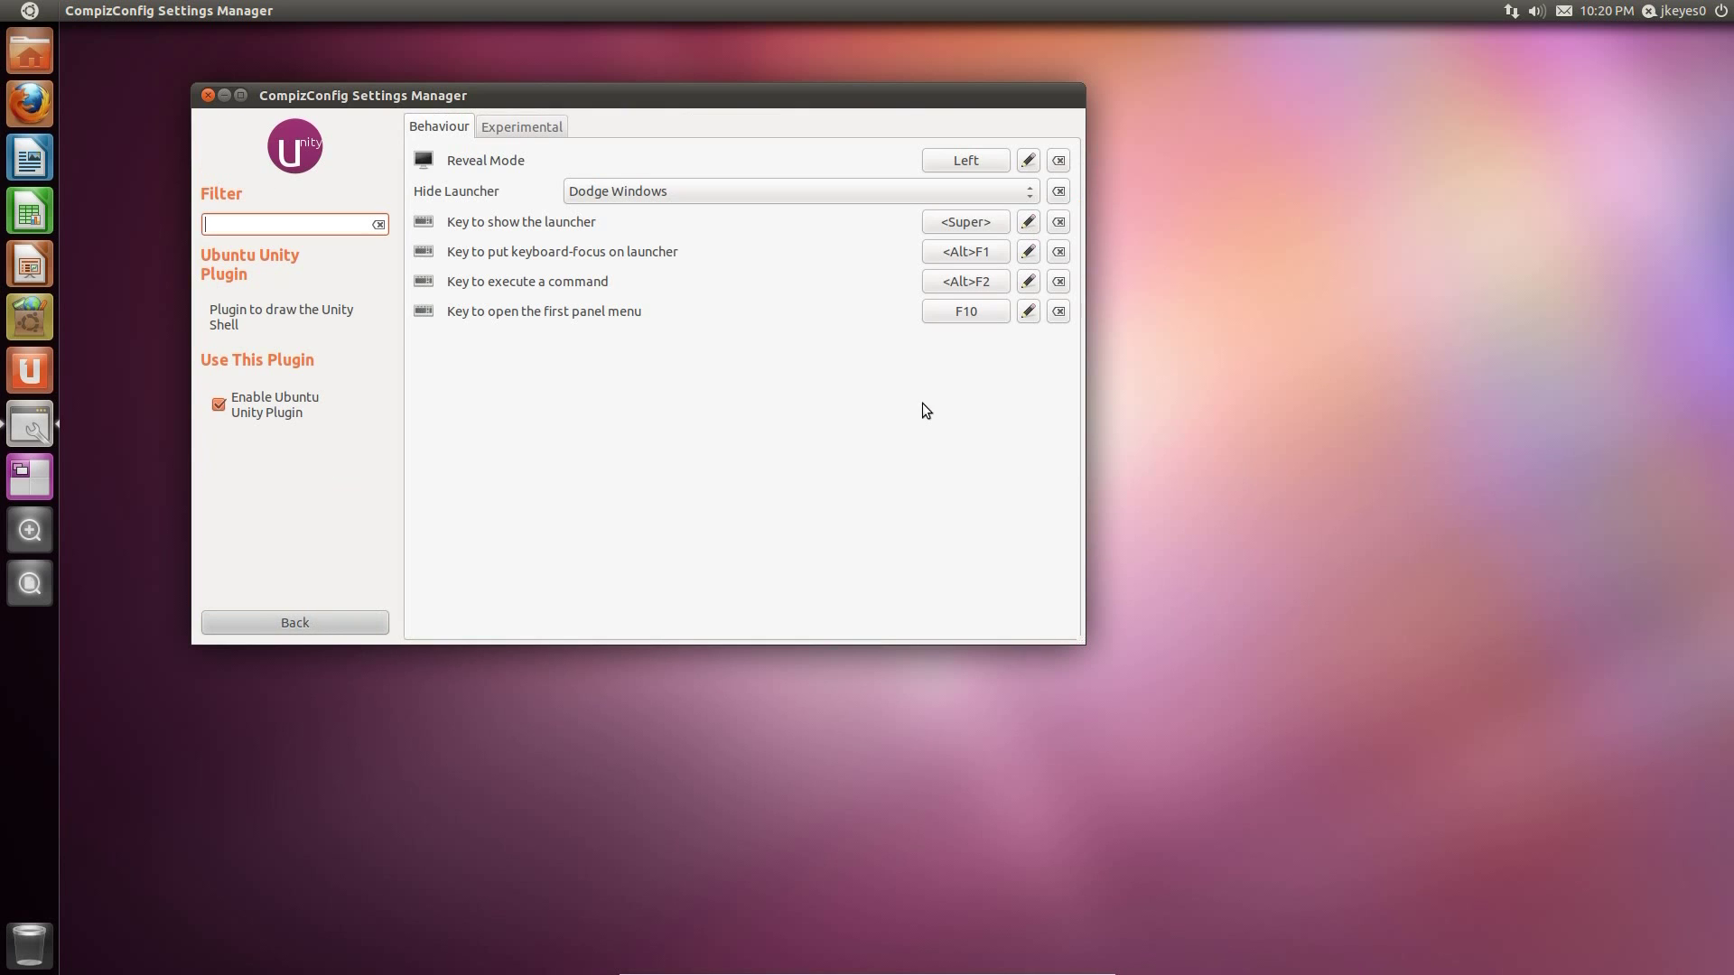
- Set the launcher's Hide Launcher option to Autohide
click(975, 168)
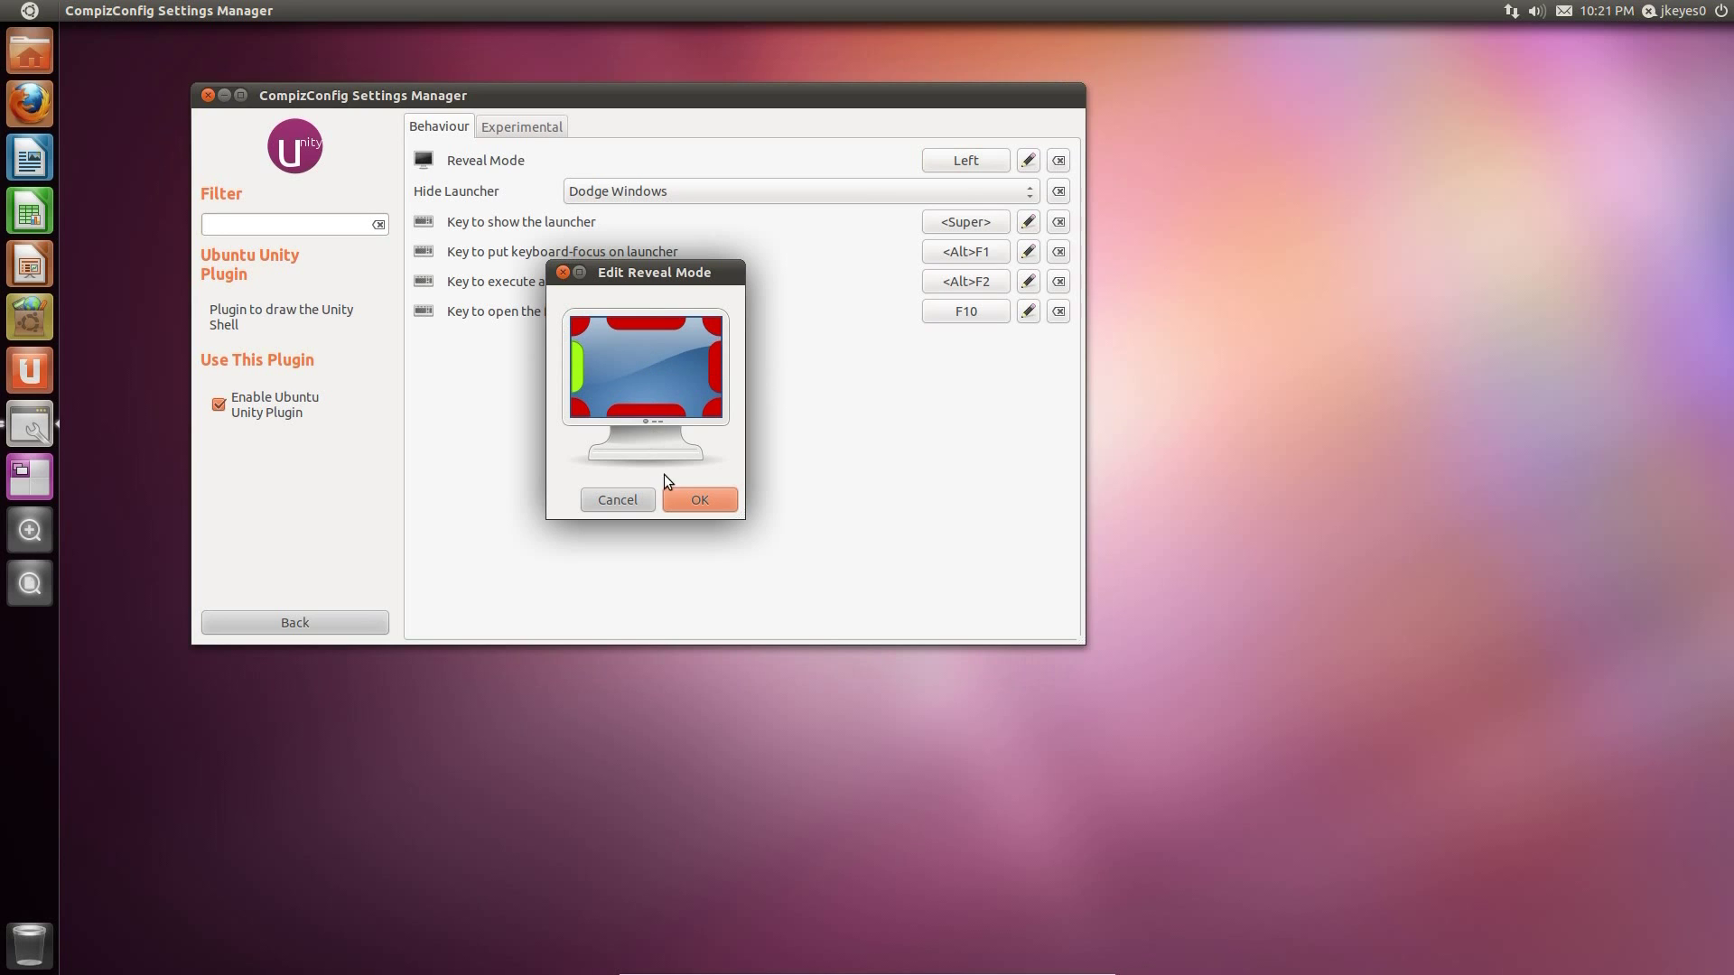
click(688, 500)
click(646, 191)
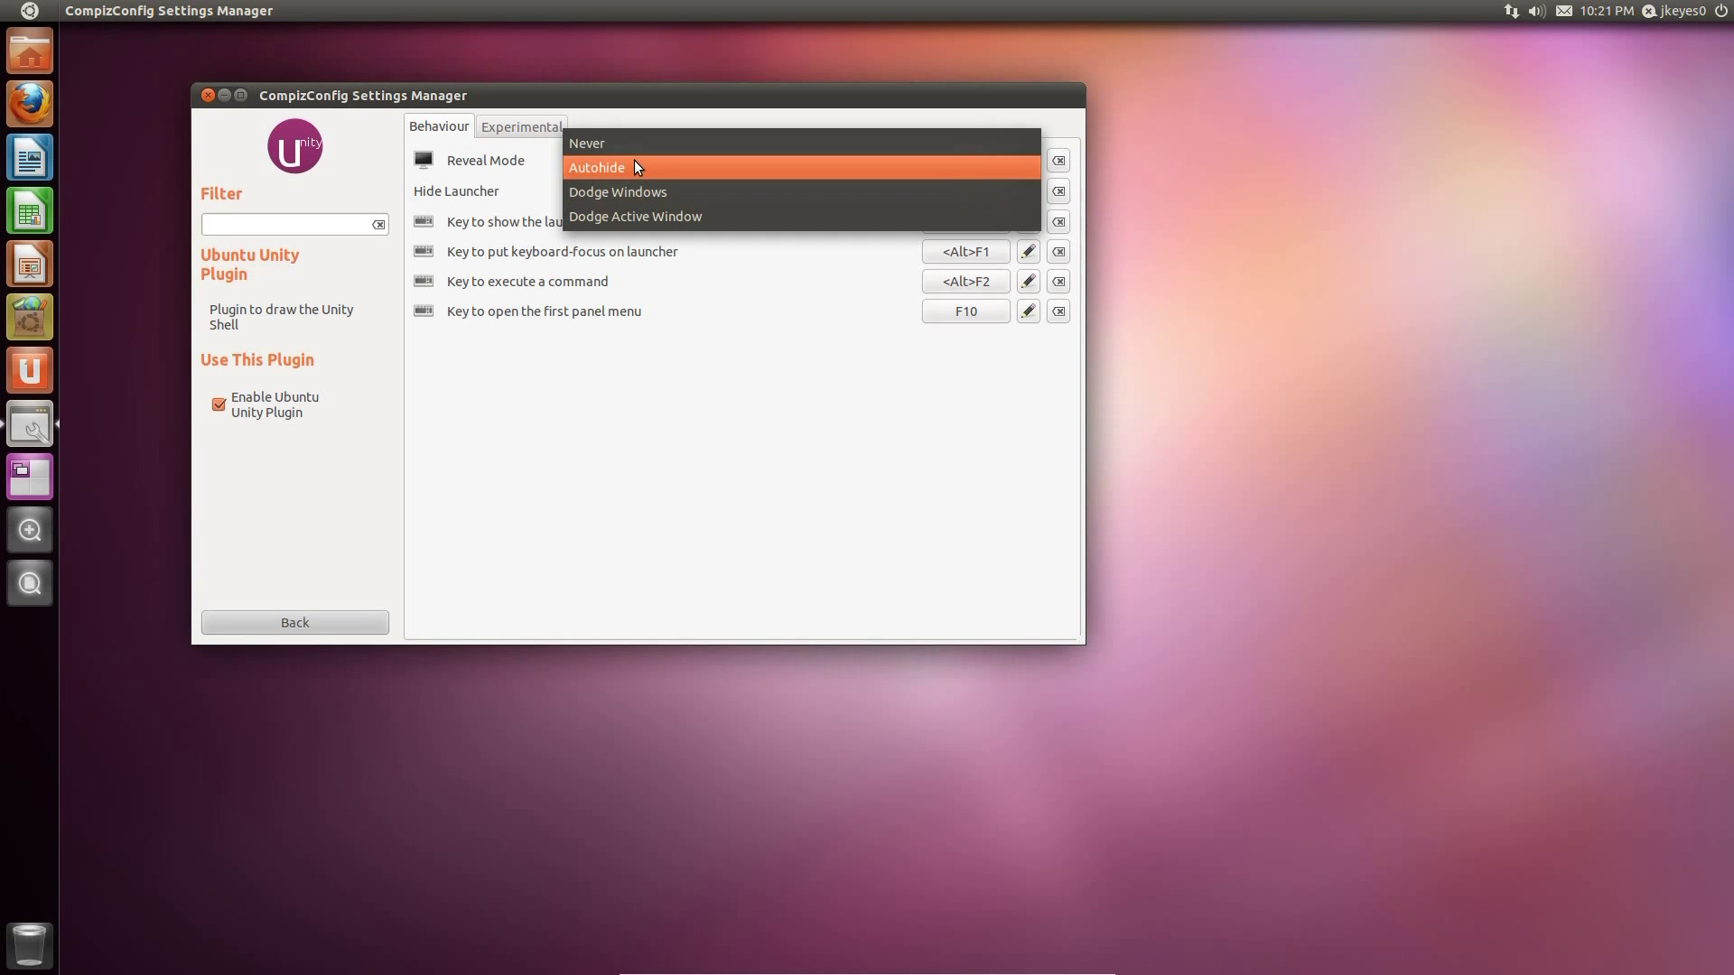
click(634, 165)
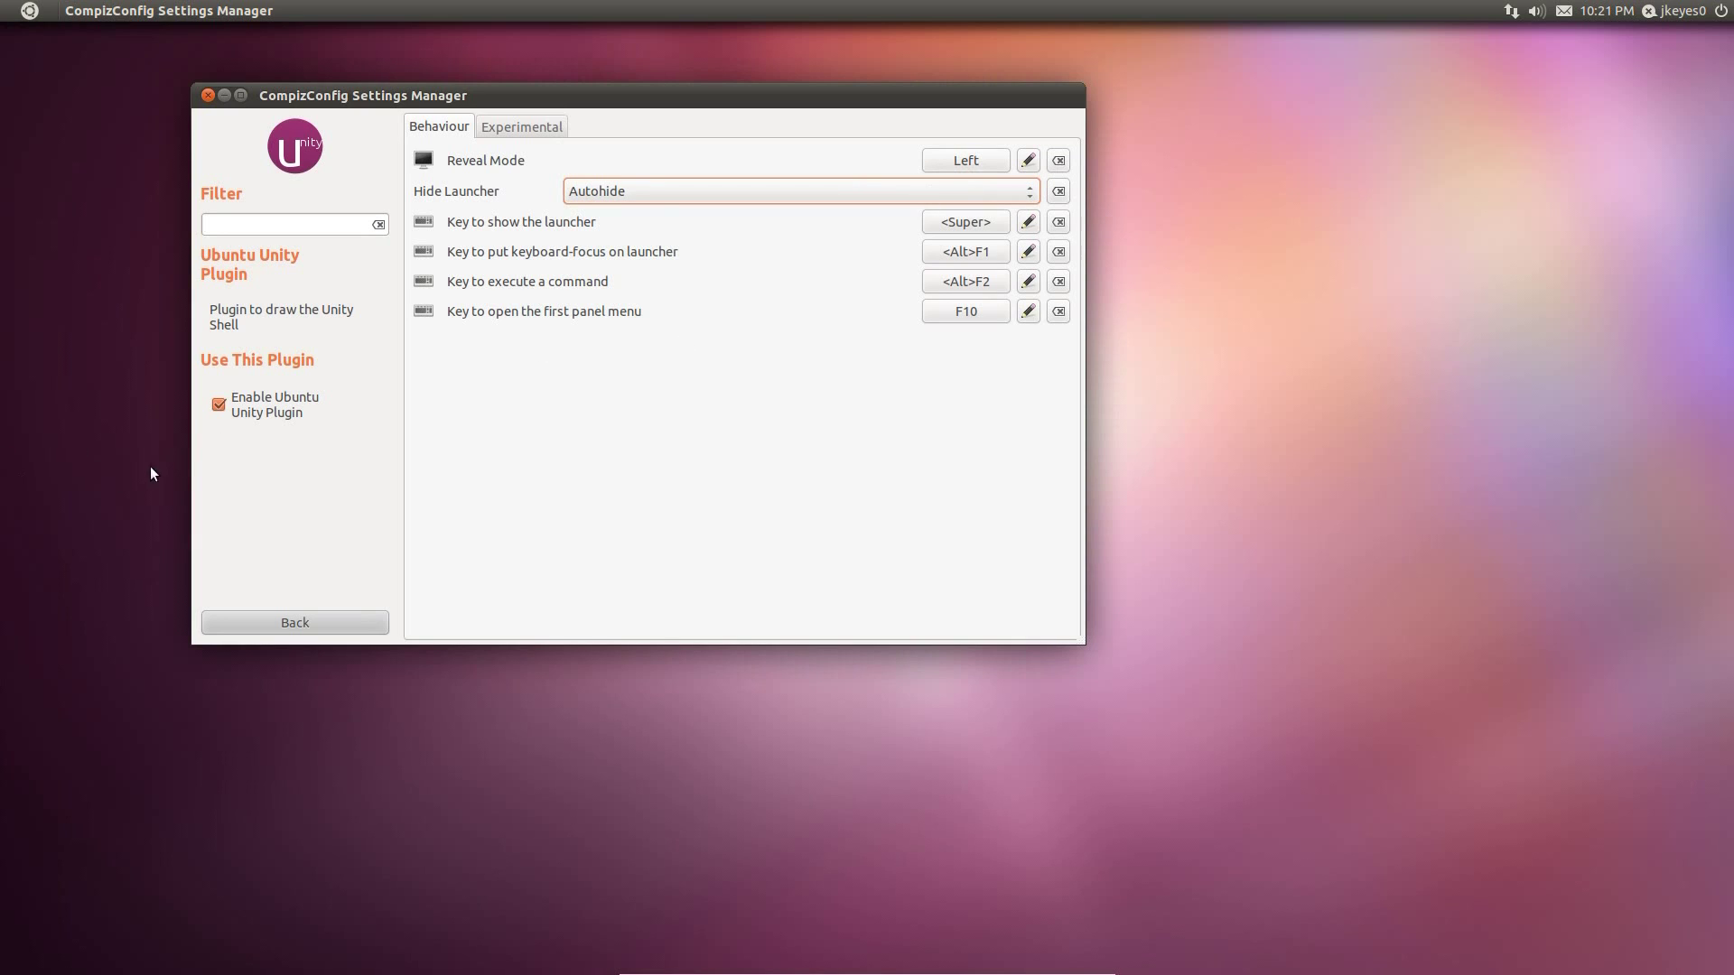
- Add TopLeft to the launcher Reveal Mode, then remove it so only Left remains
mouse_move(2, 466)
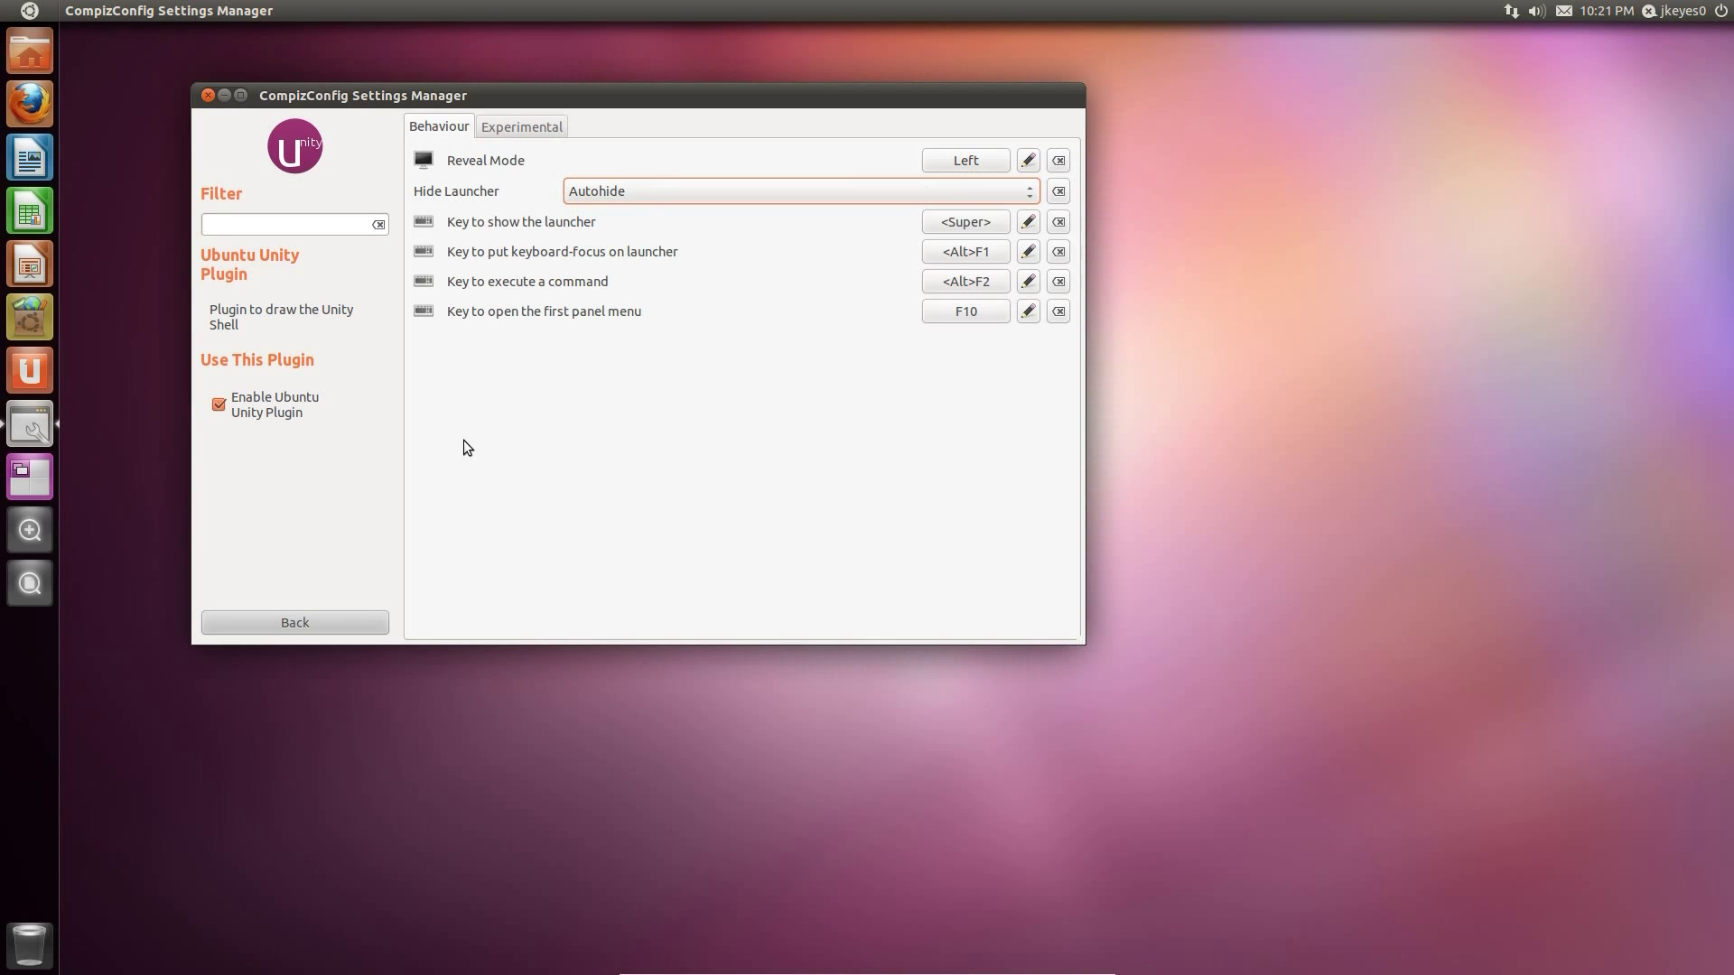
click(963, 162)
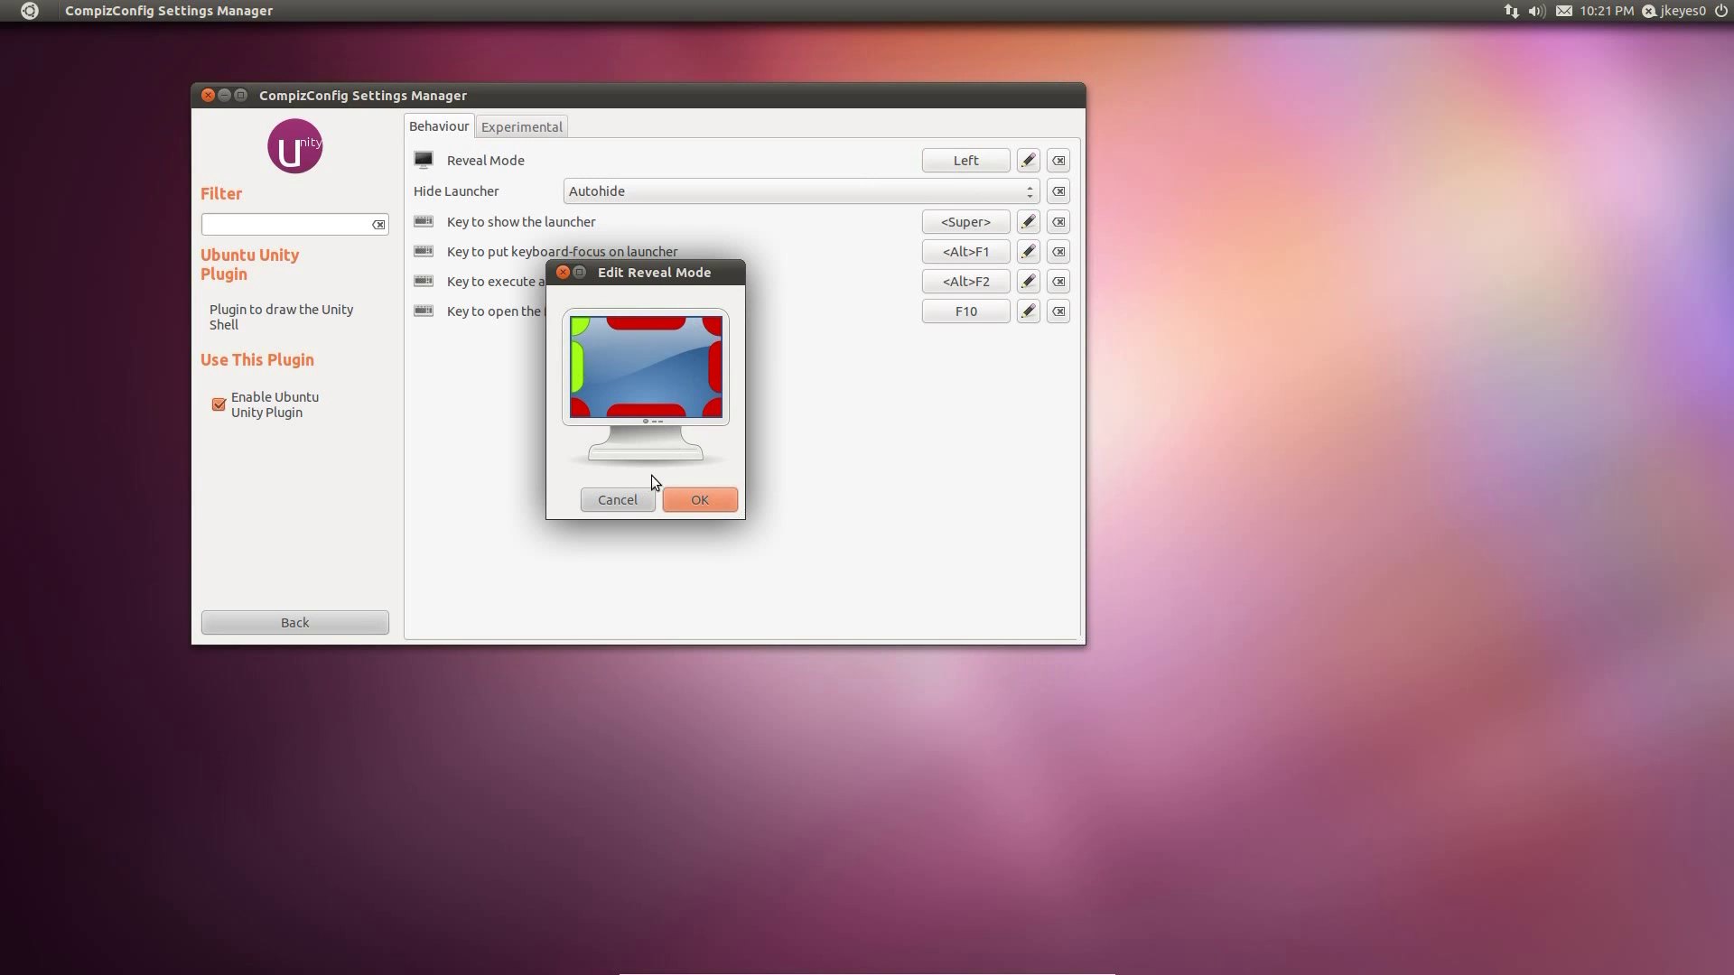
click(685, 499)
mouse_move(1, 3)
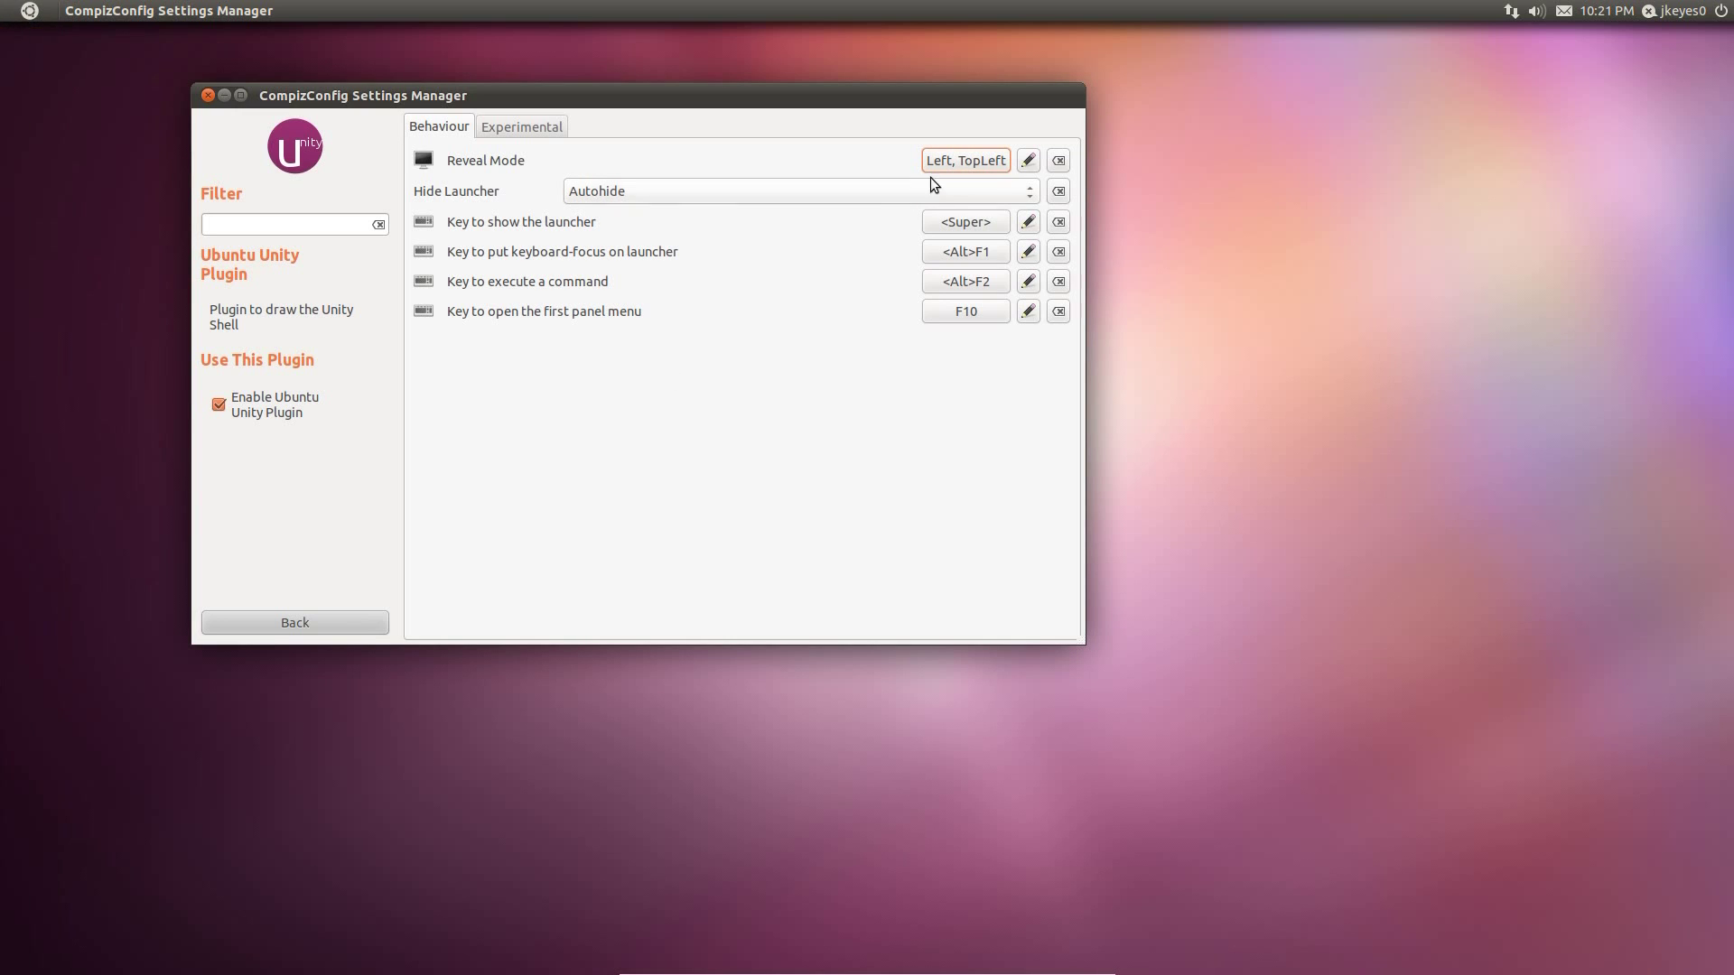
click(960, 162)
click(578, 324)
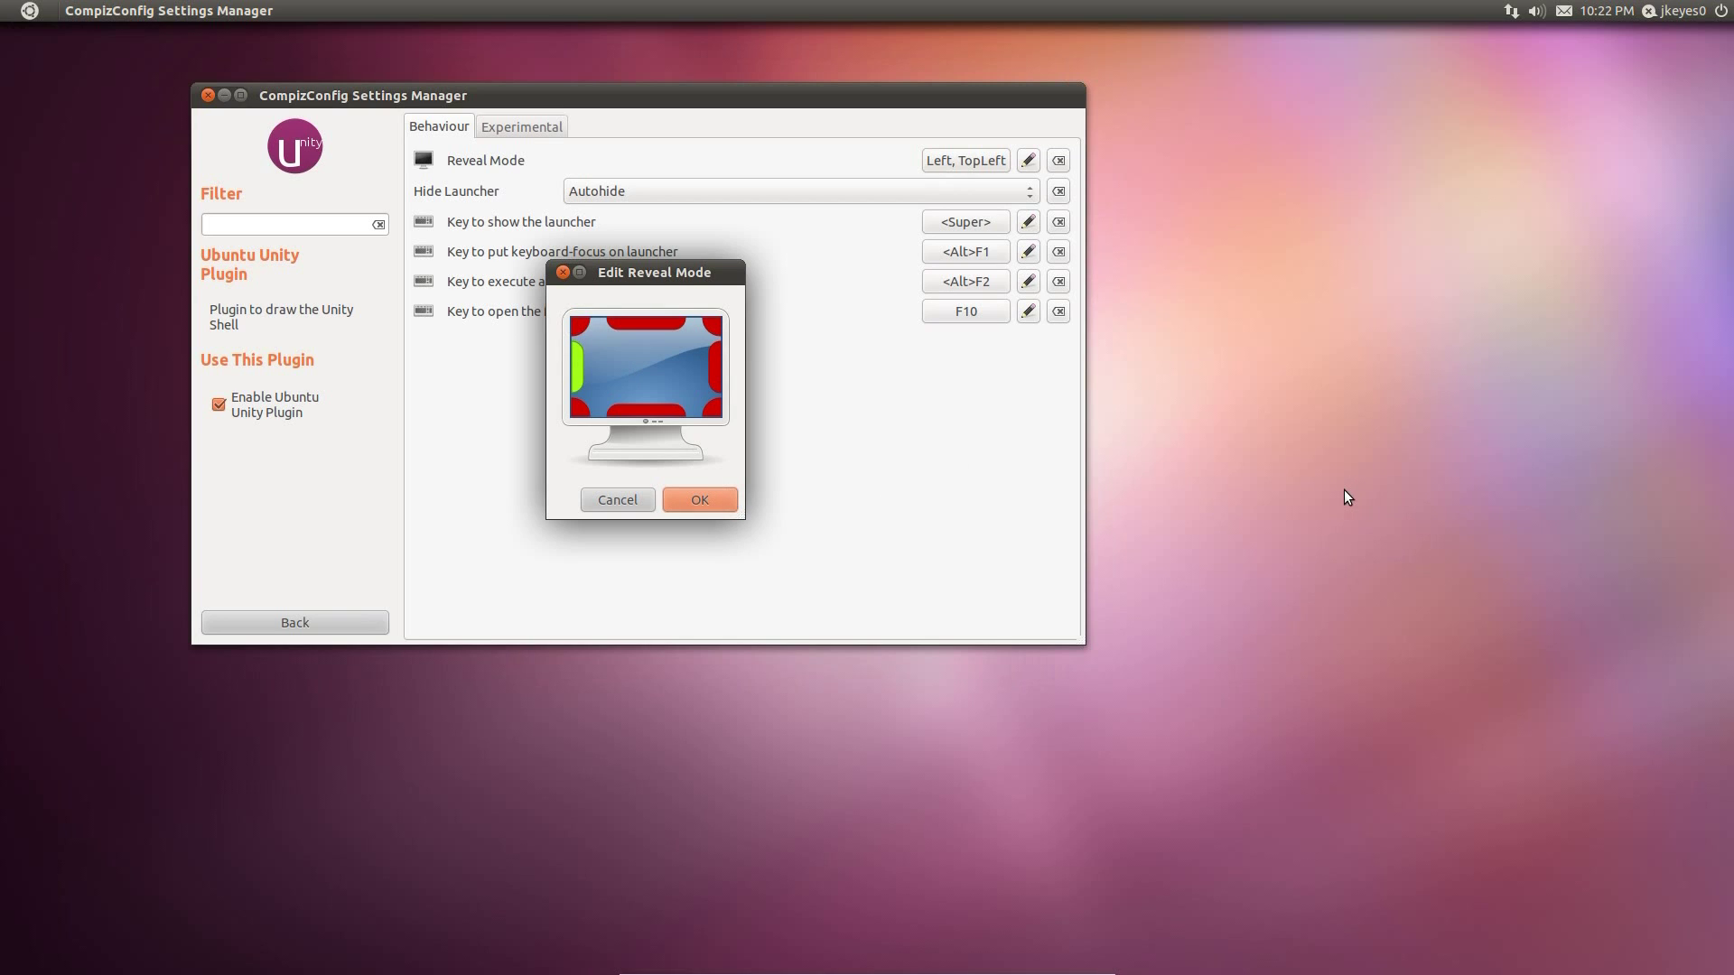
click(723, 504)
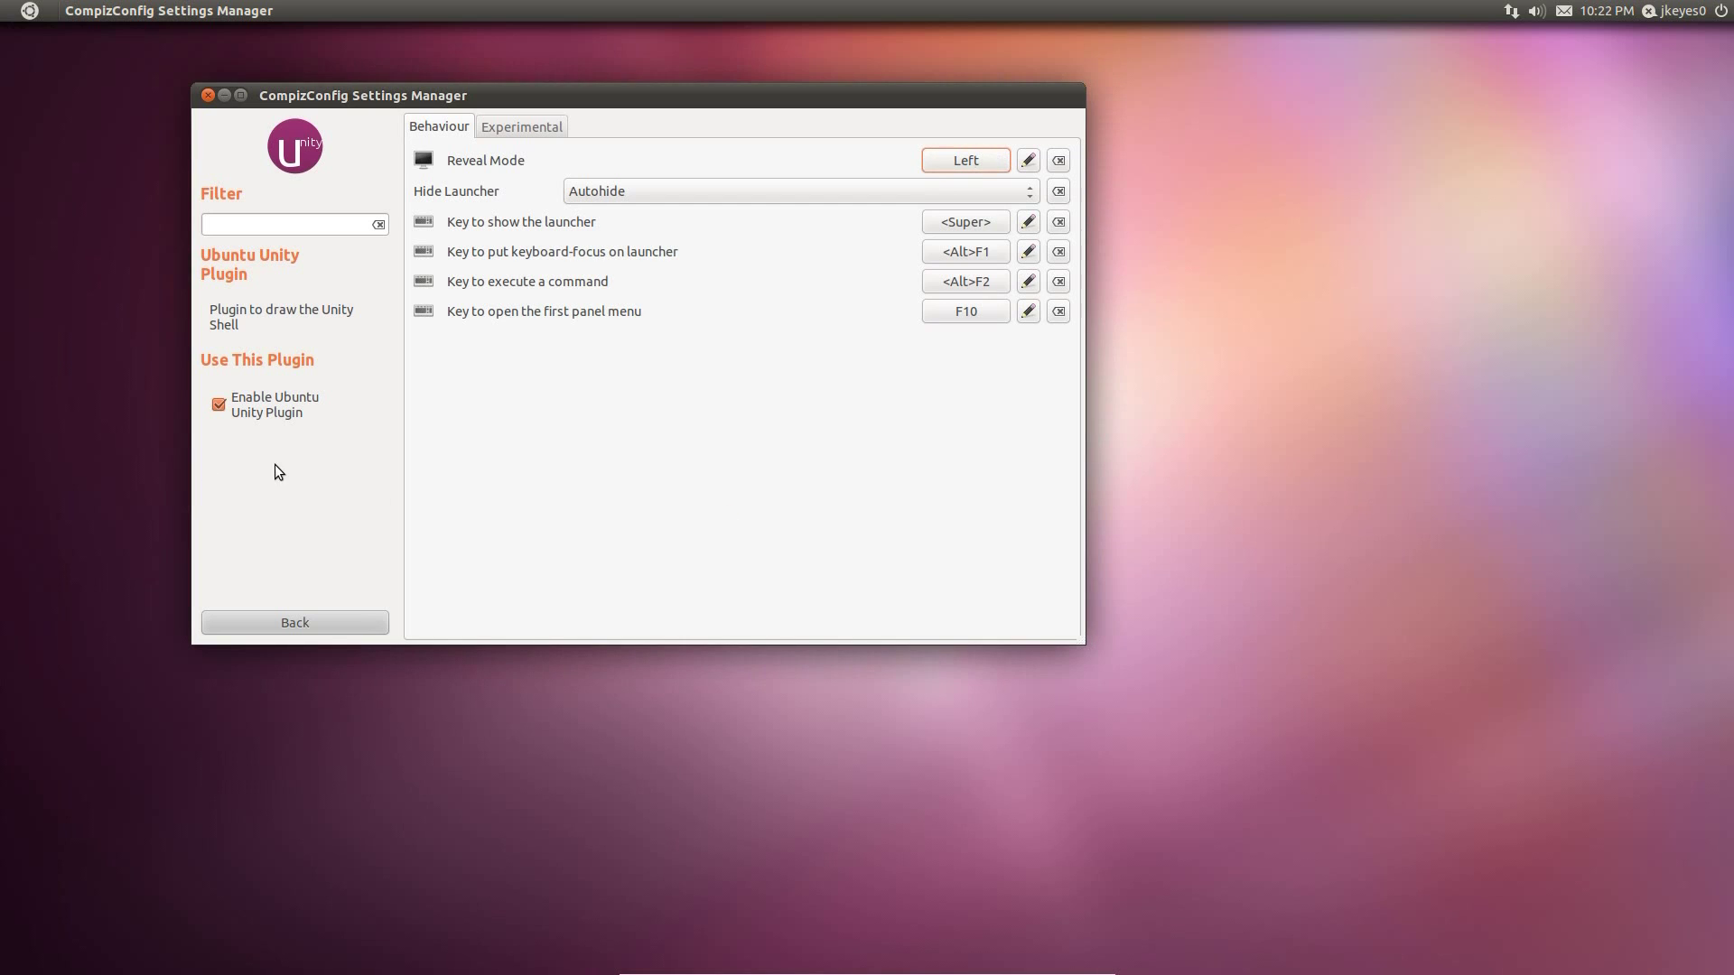
- Try enabling Desktop Cube, but keep Desktop Wall so Desktop Cube stays off
mouse_move(2, 454)
click(294, 622)
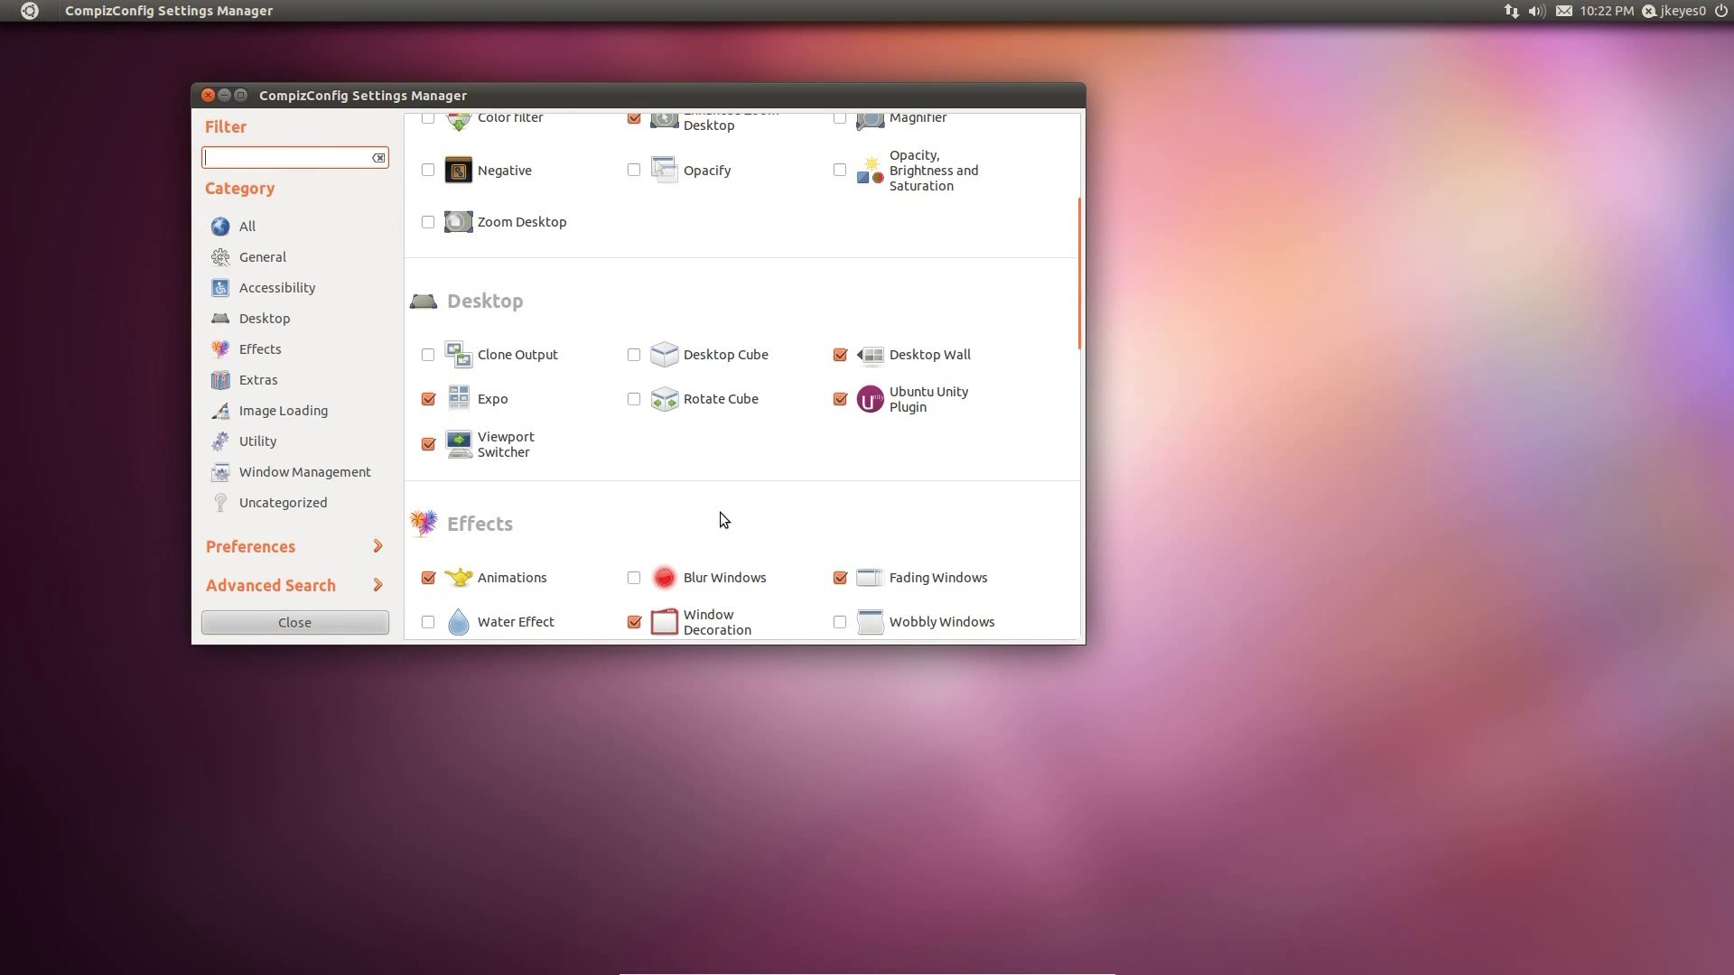
click(634, 354)
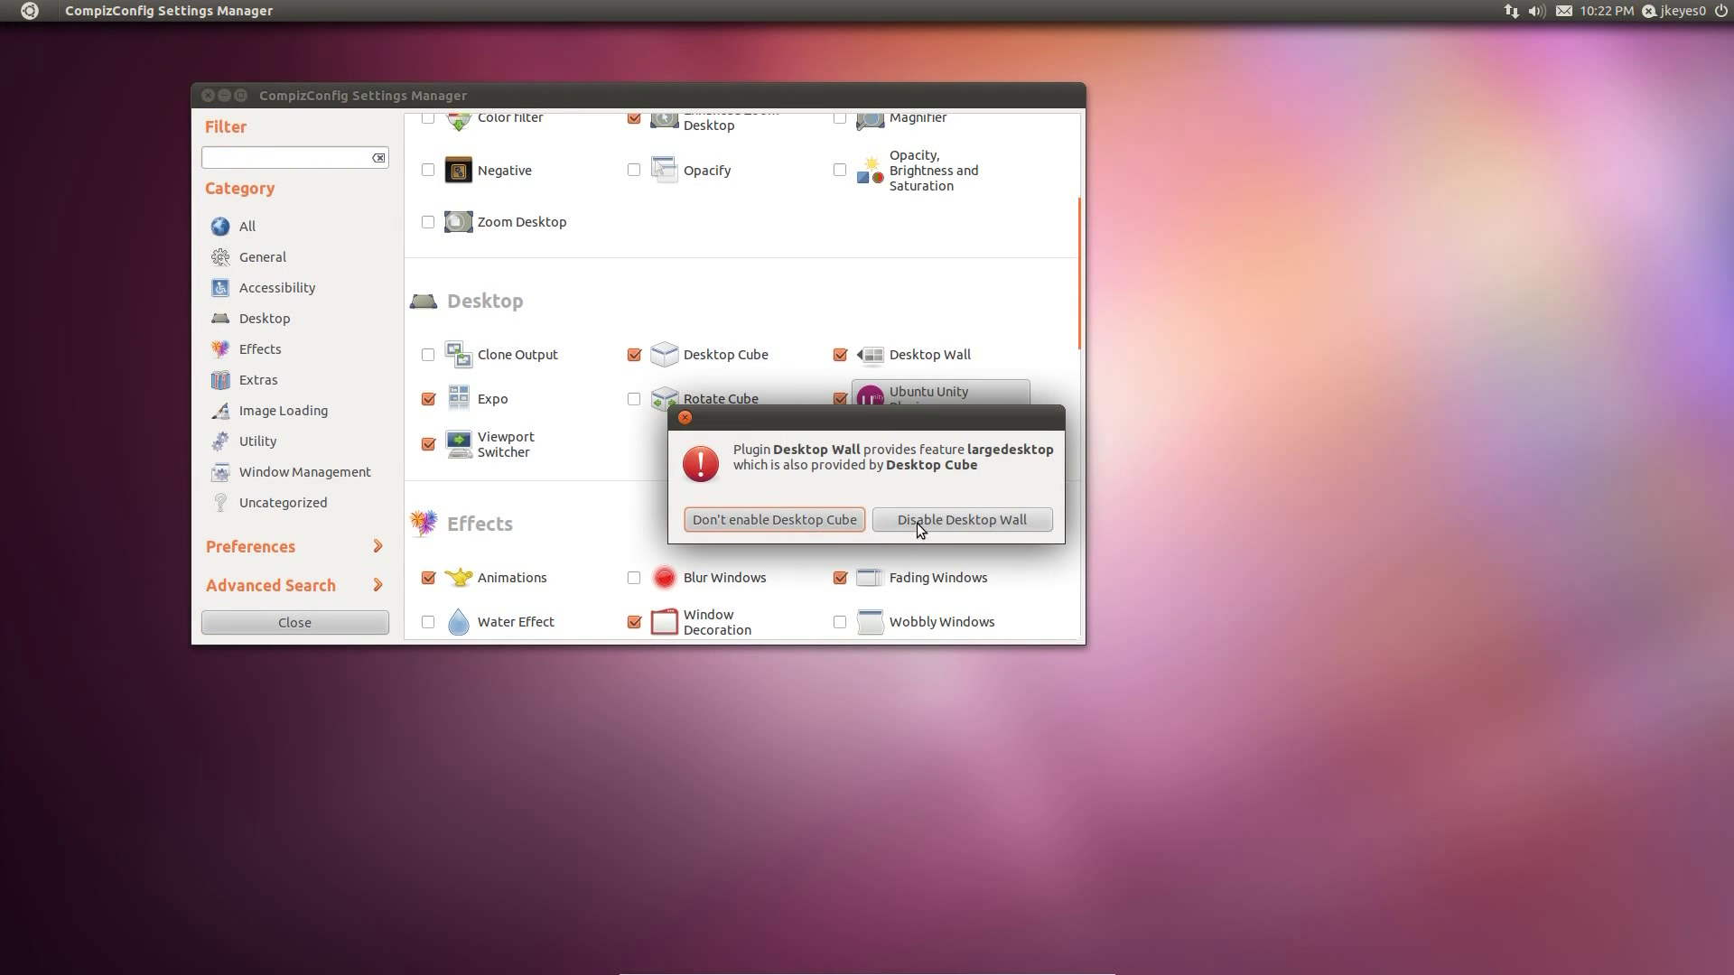
click(926, 523)
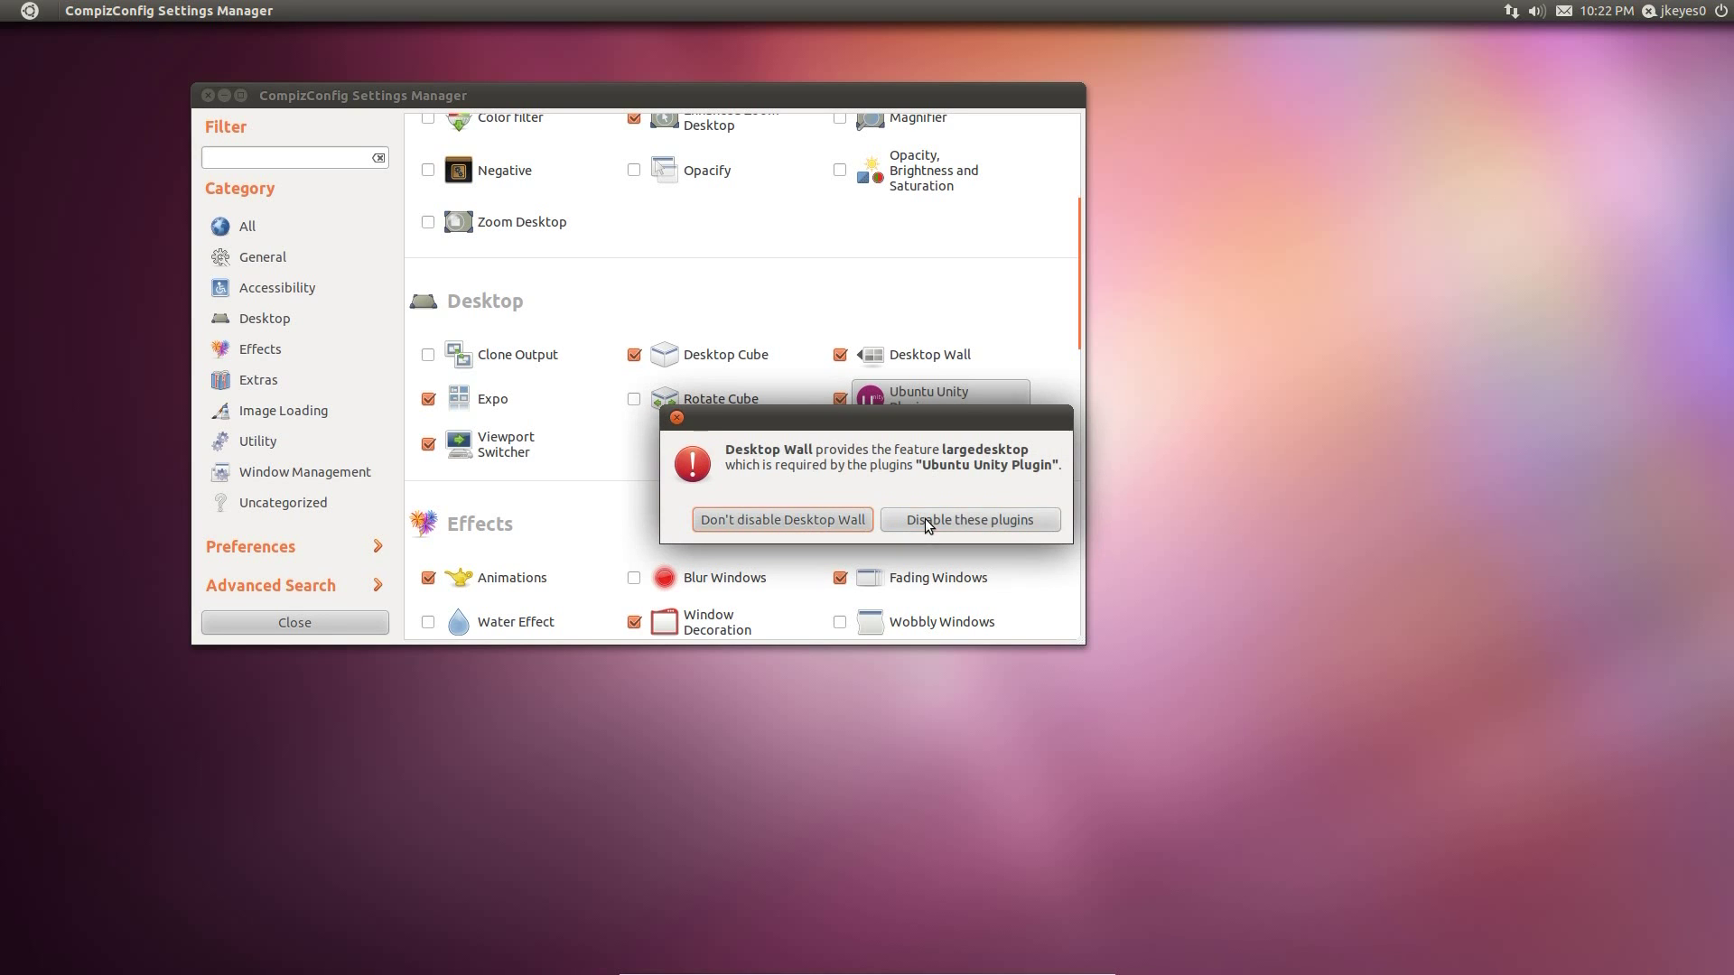
click(817, 521)
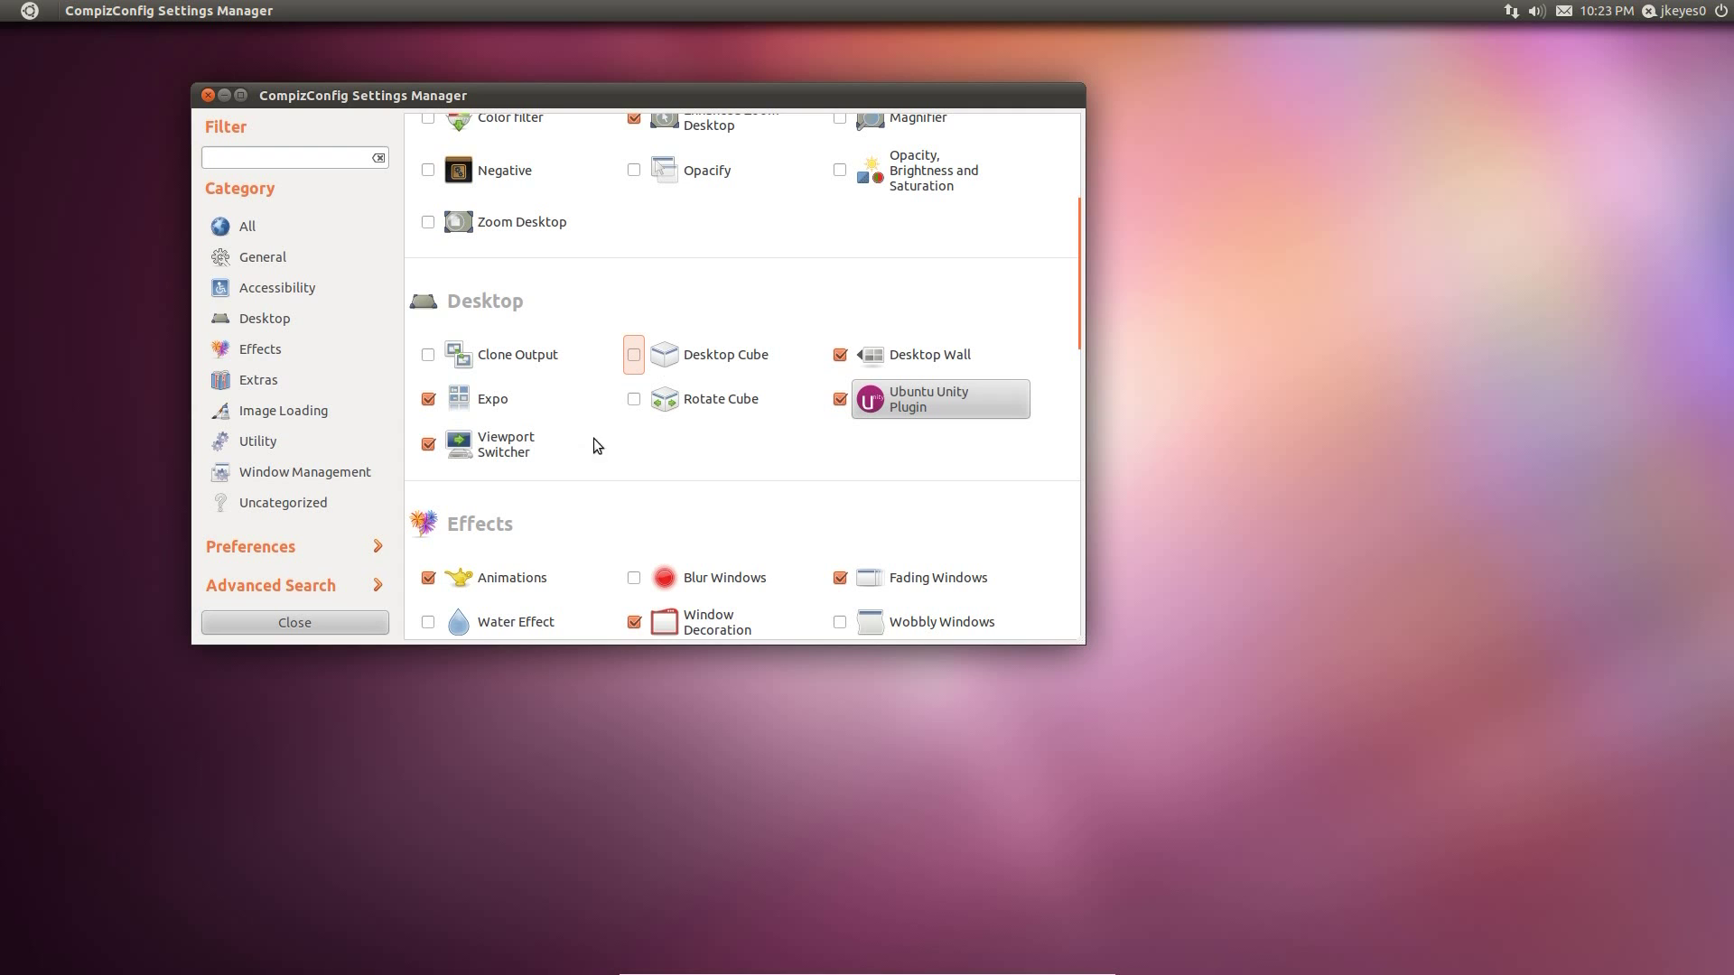
- Close the CompizConfig Settings Manager window
click(208, 95)
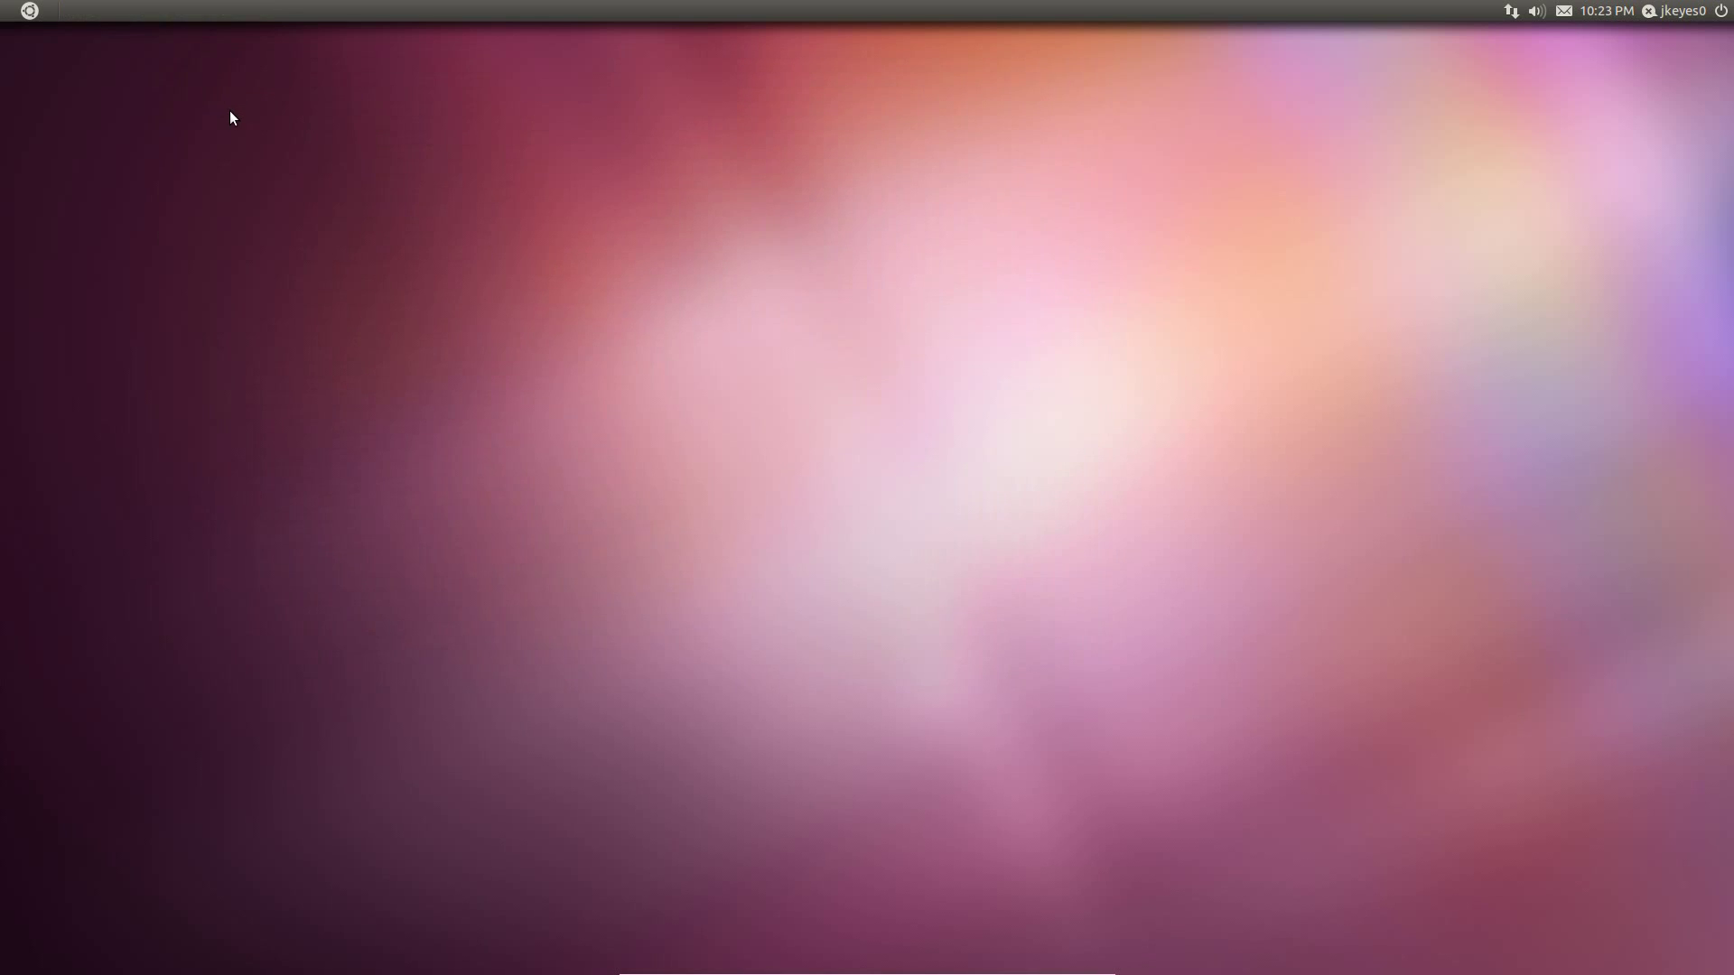